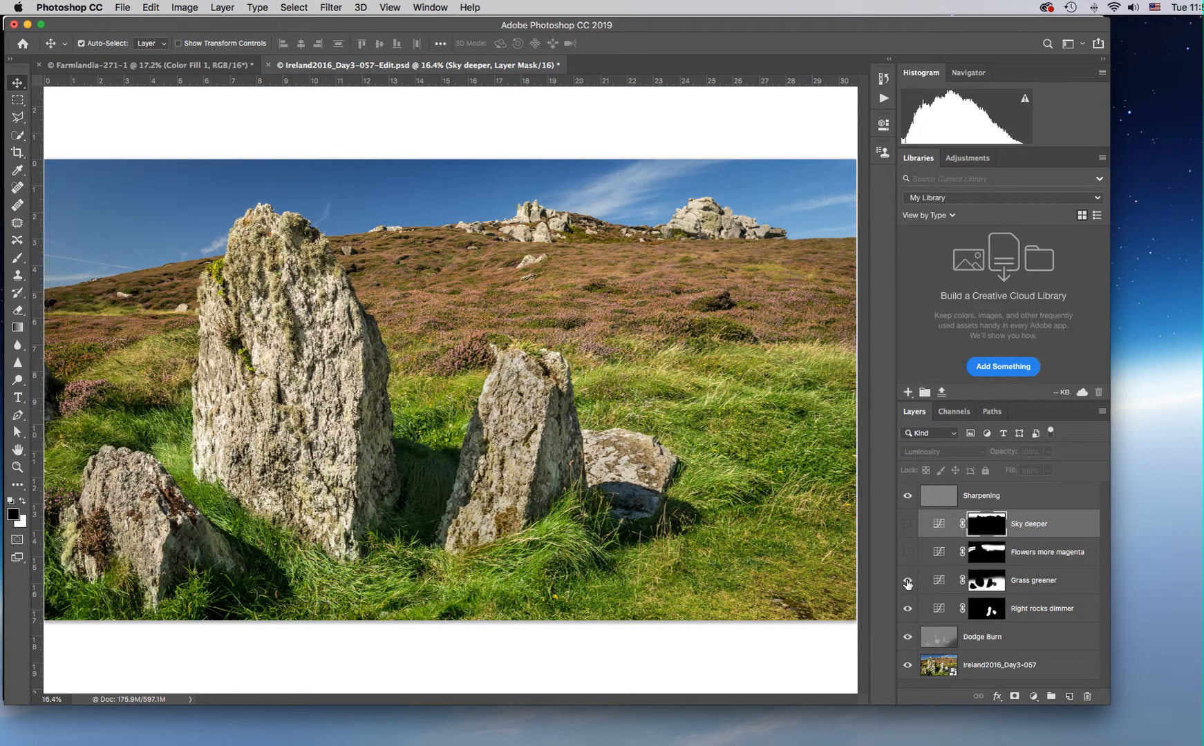
Show the Flowers more magenta and Sky deeper layers, and hide both again together with Grass greener.
click(908, 553)
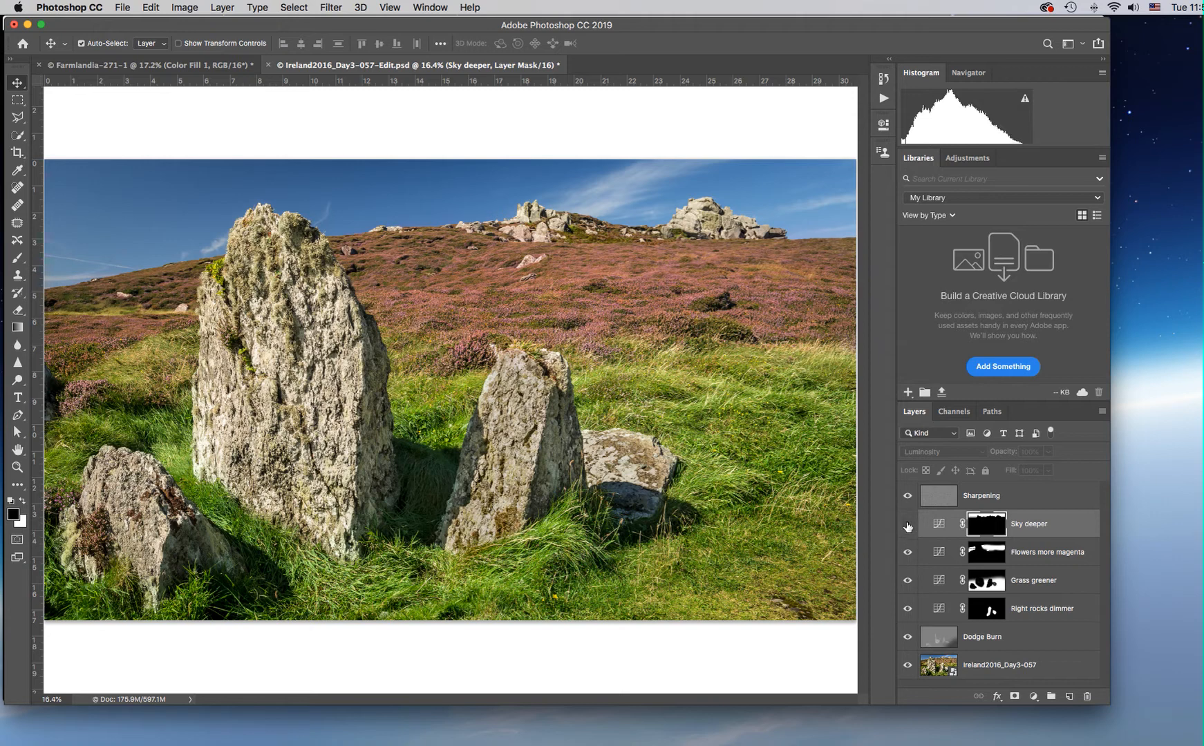
click(907, 526)
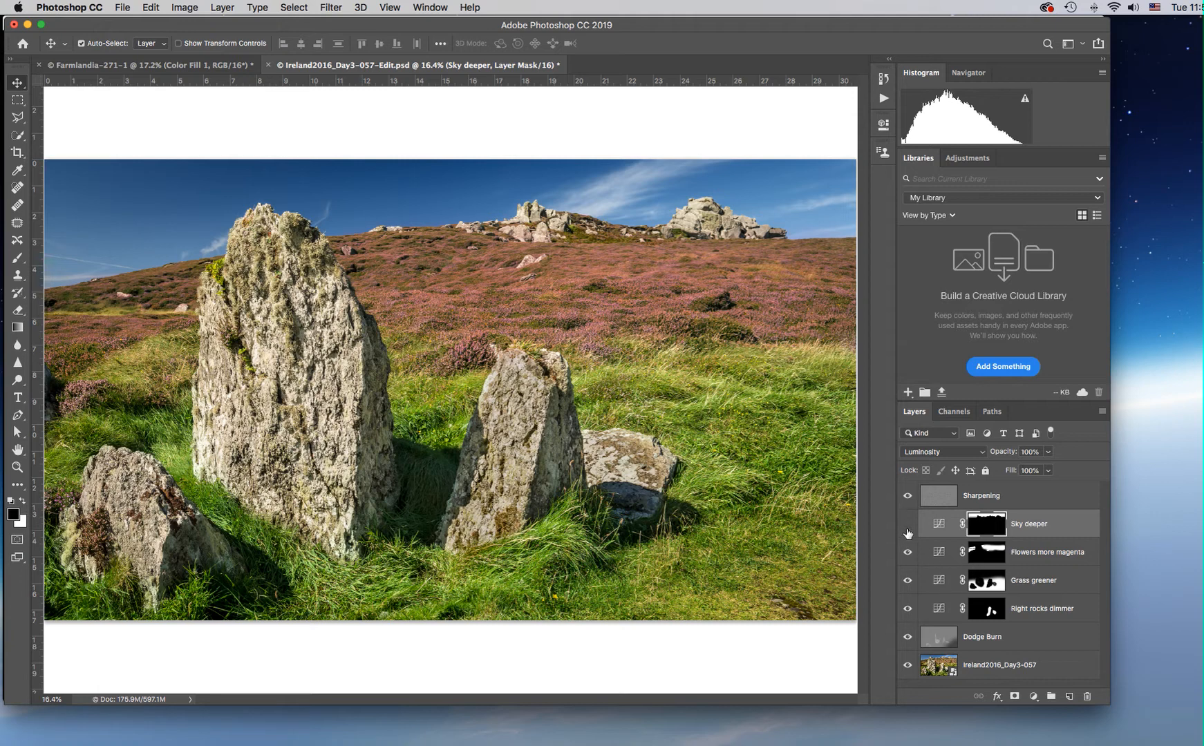
drag(908, 534, 907, 586)
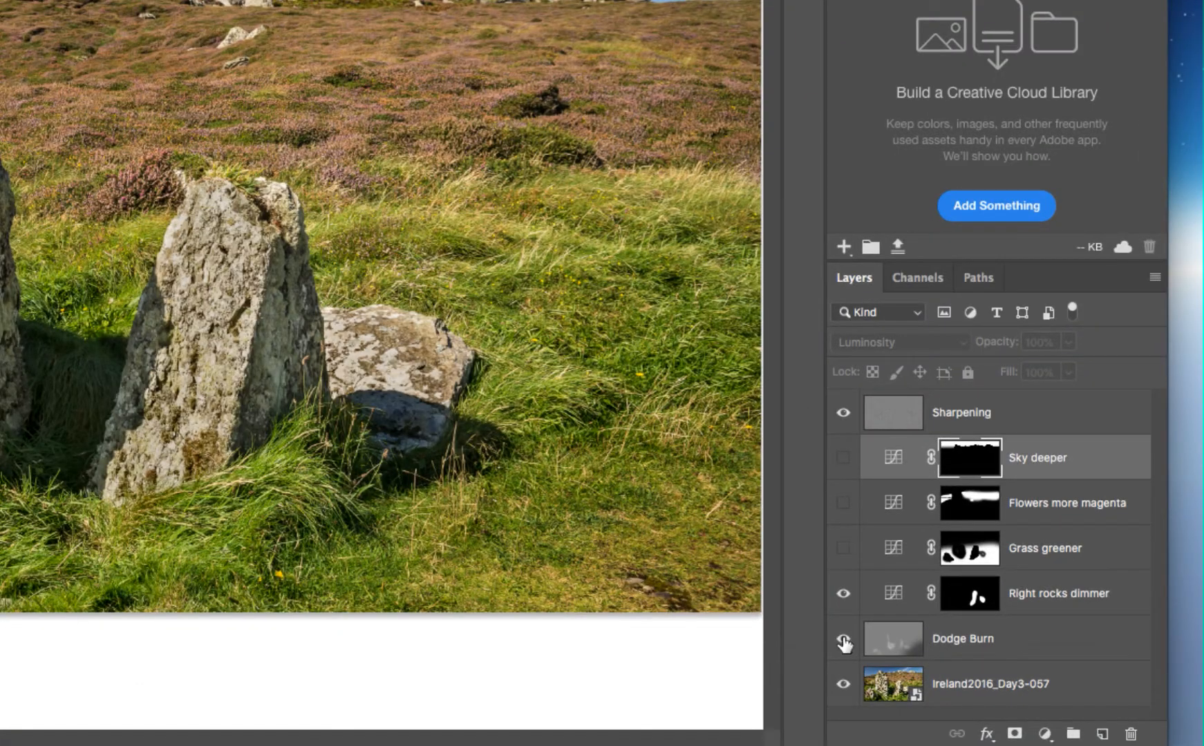
Compare the image with and without the Dodge Burn and Right rocks dimmer layers.
click(843, 643)
click(844, 642)
click(842, 595)
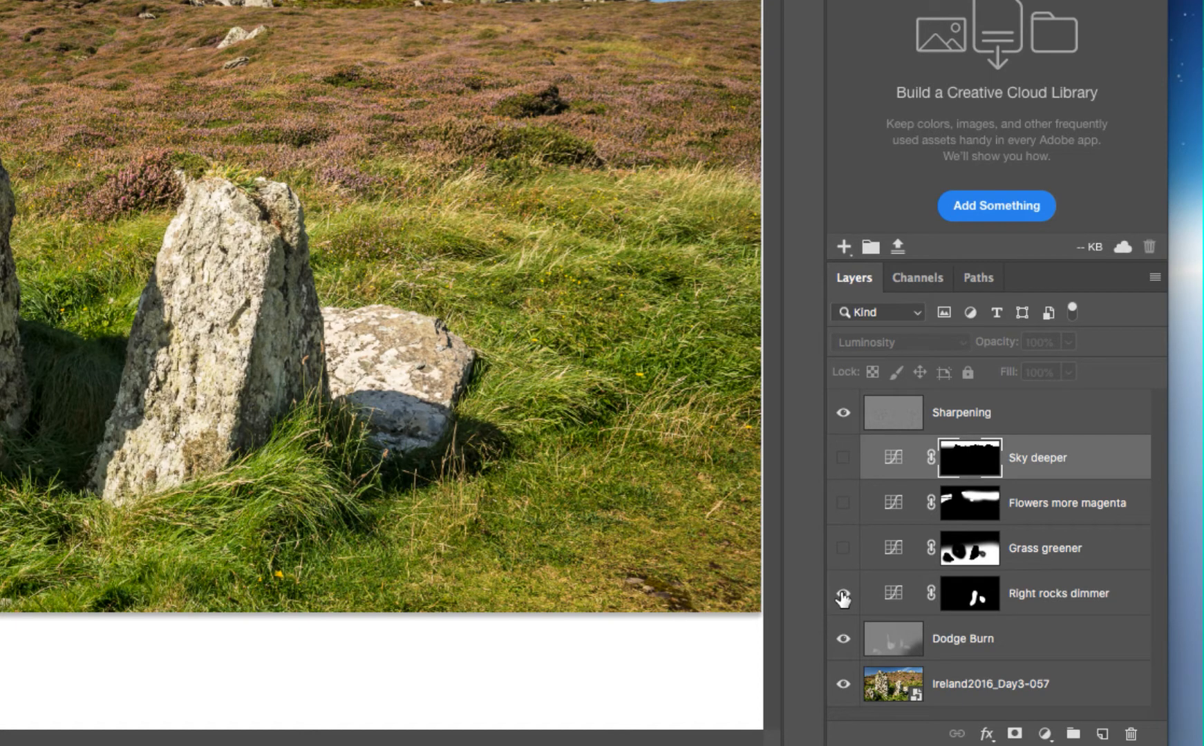
click(843, 596)
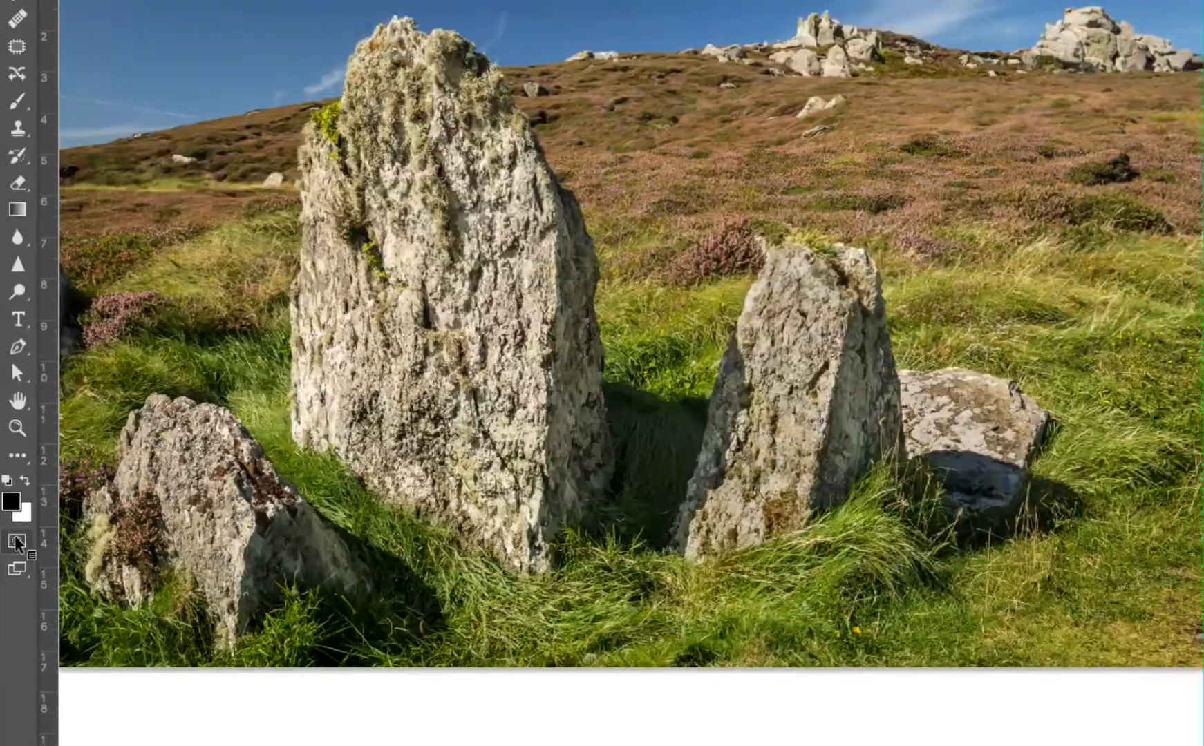
Enter Quick Mask mode and confirm its options with a red overlay marking the selected areas at 50% opacity.
click(17, 540)
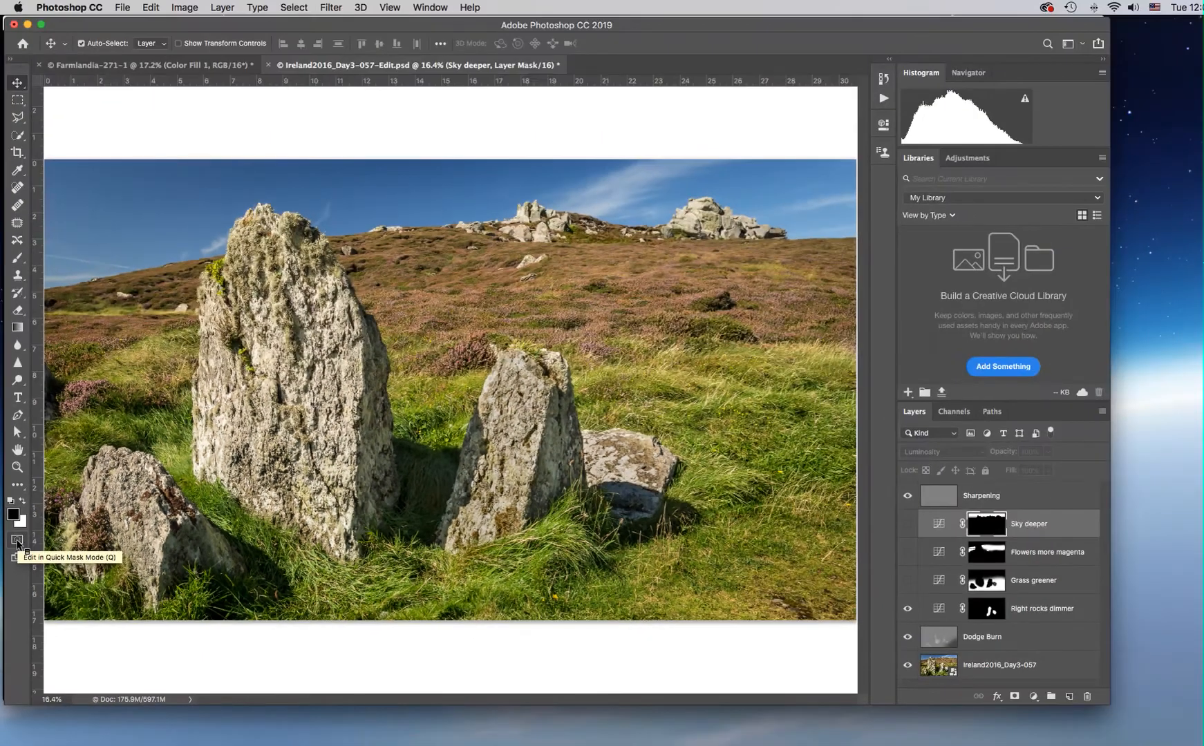
click(18, 541)
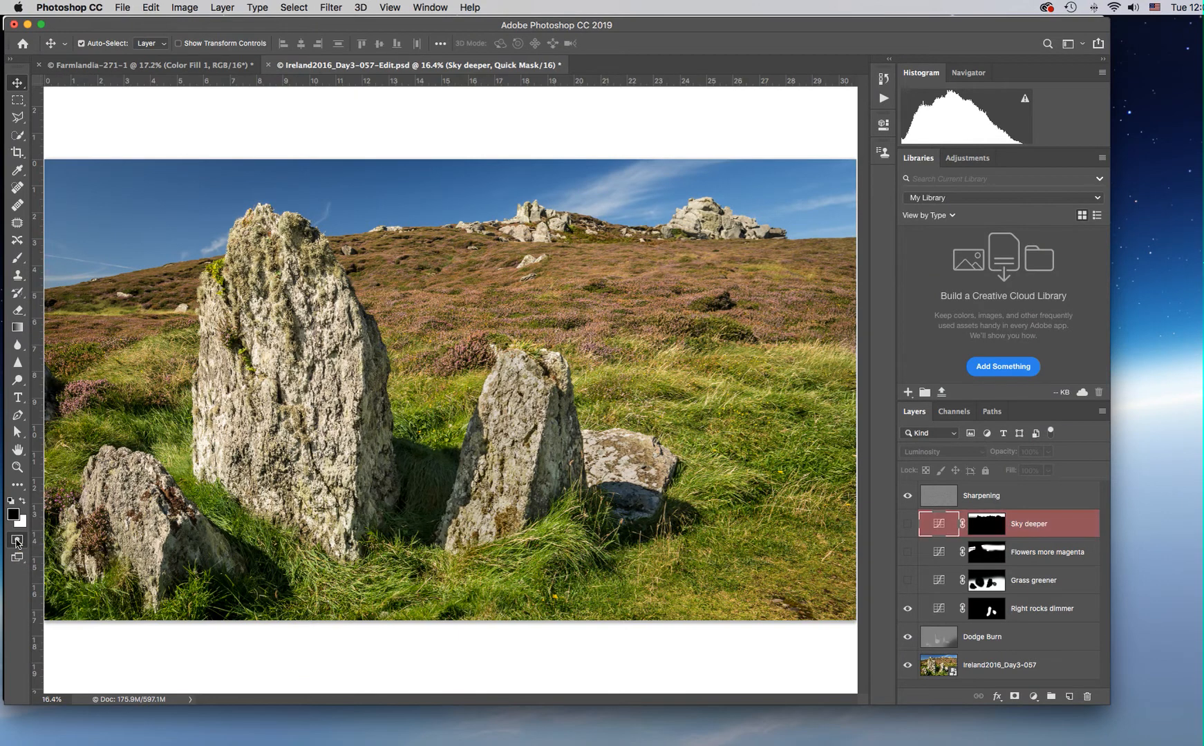
double_click(17, 542)
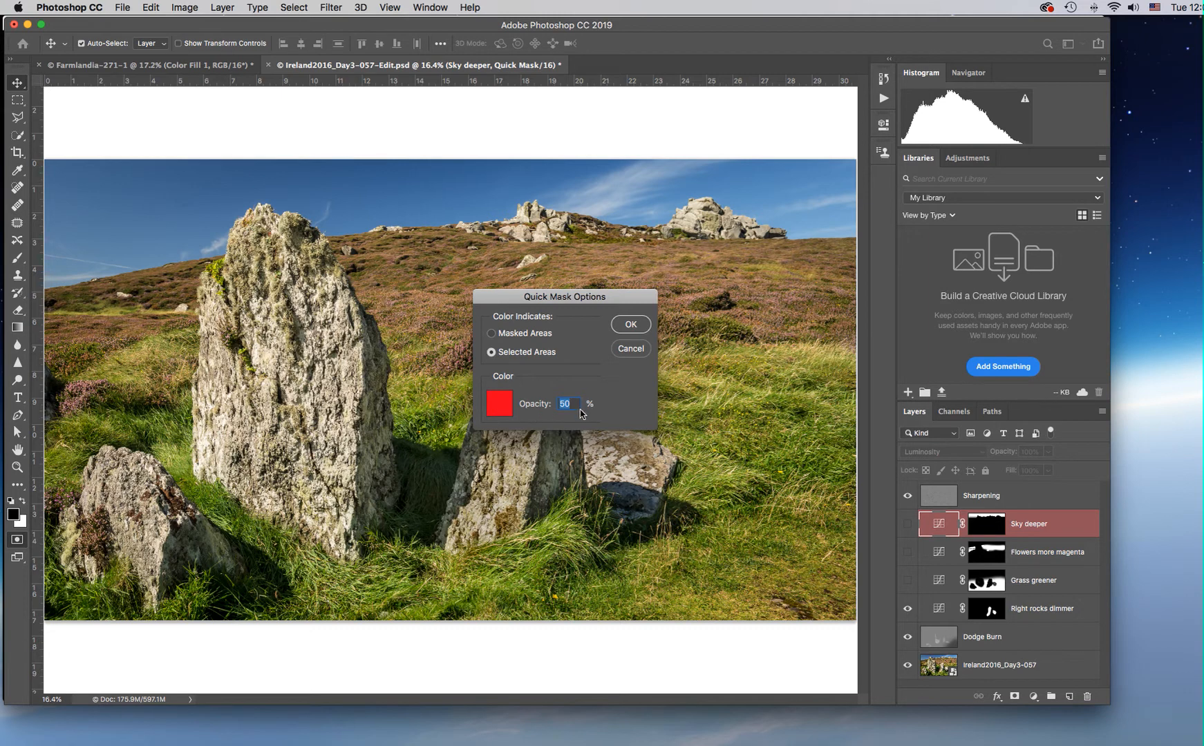
click(631, 325)
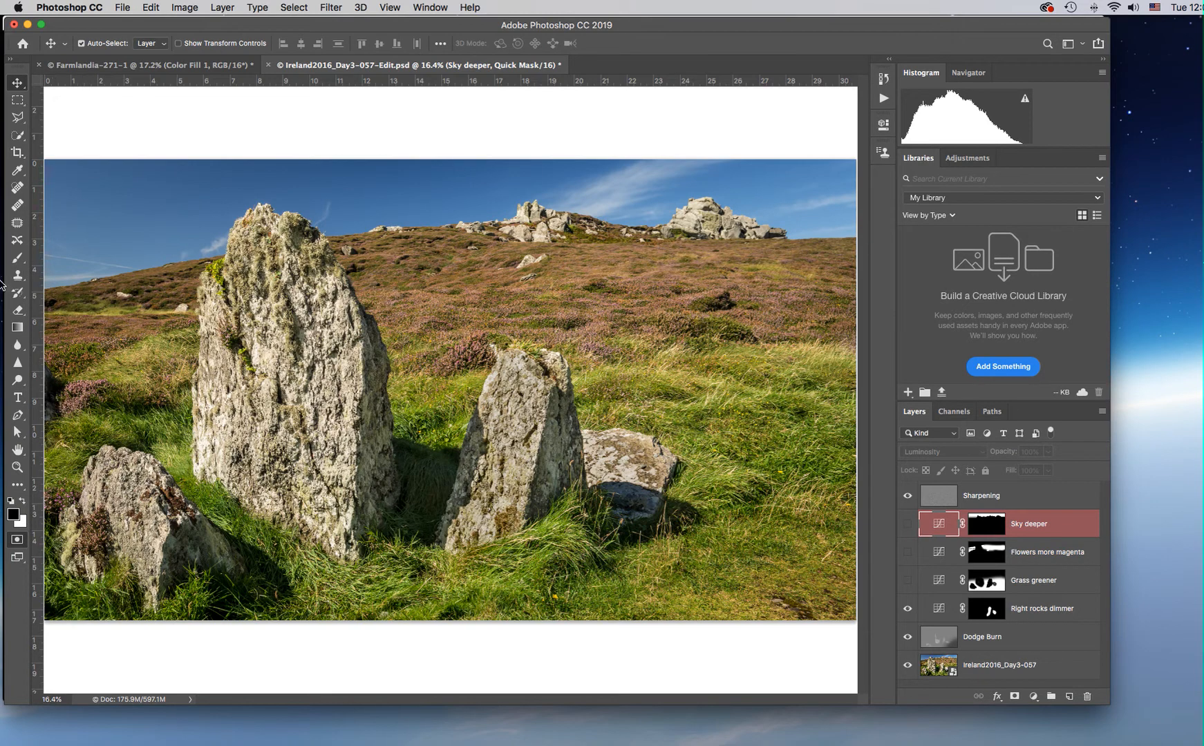
Choose the Brush tool and adjust the hardness of its tip.
click(18, 259)
click(18, 259)
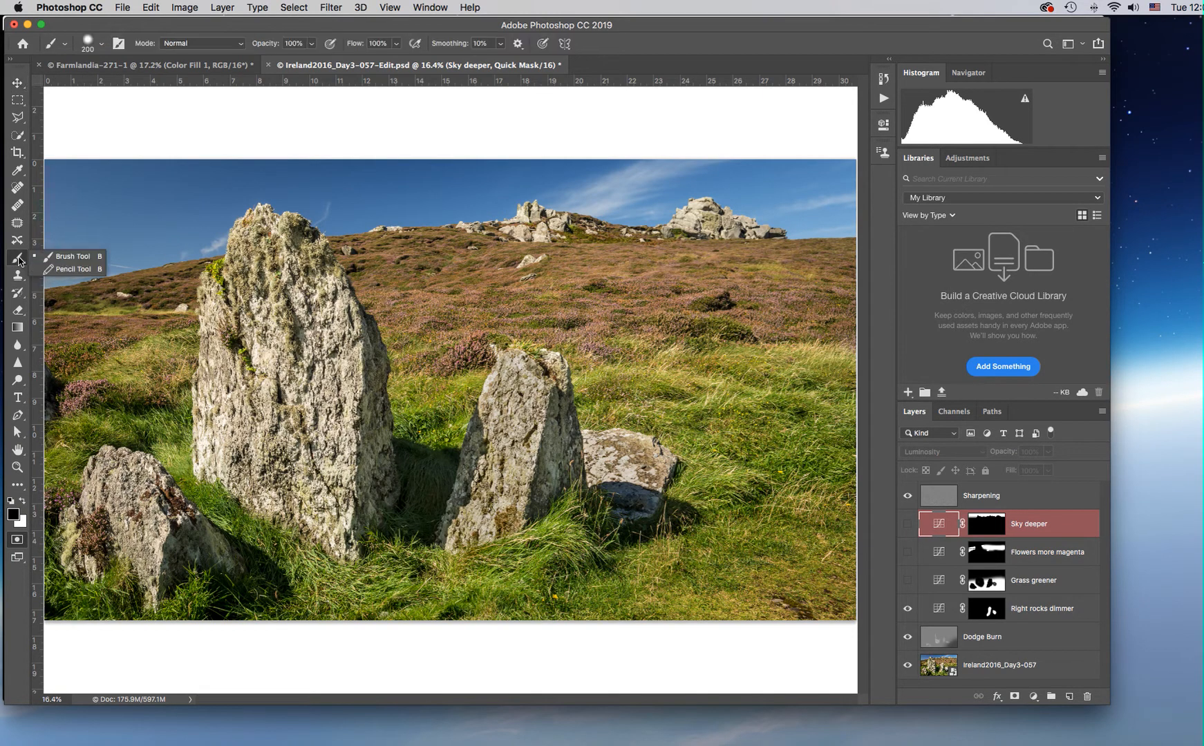
click(69, 256)
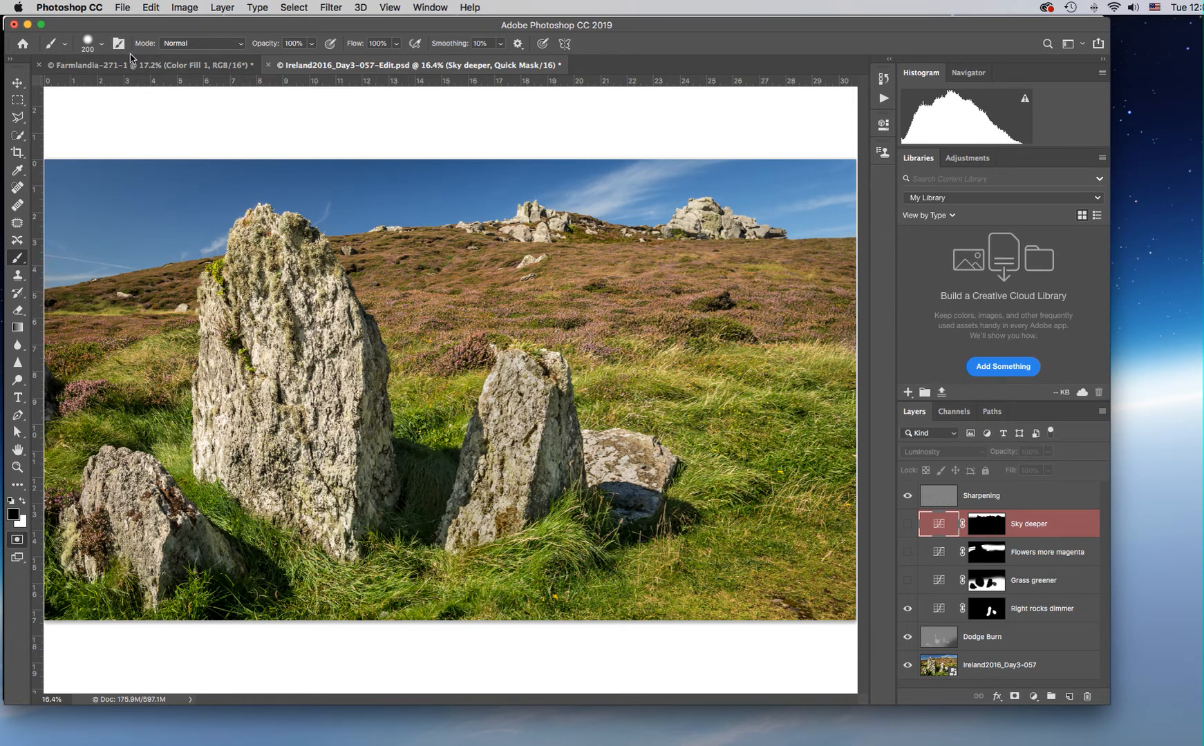
click(102, 47)
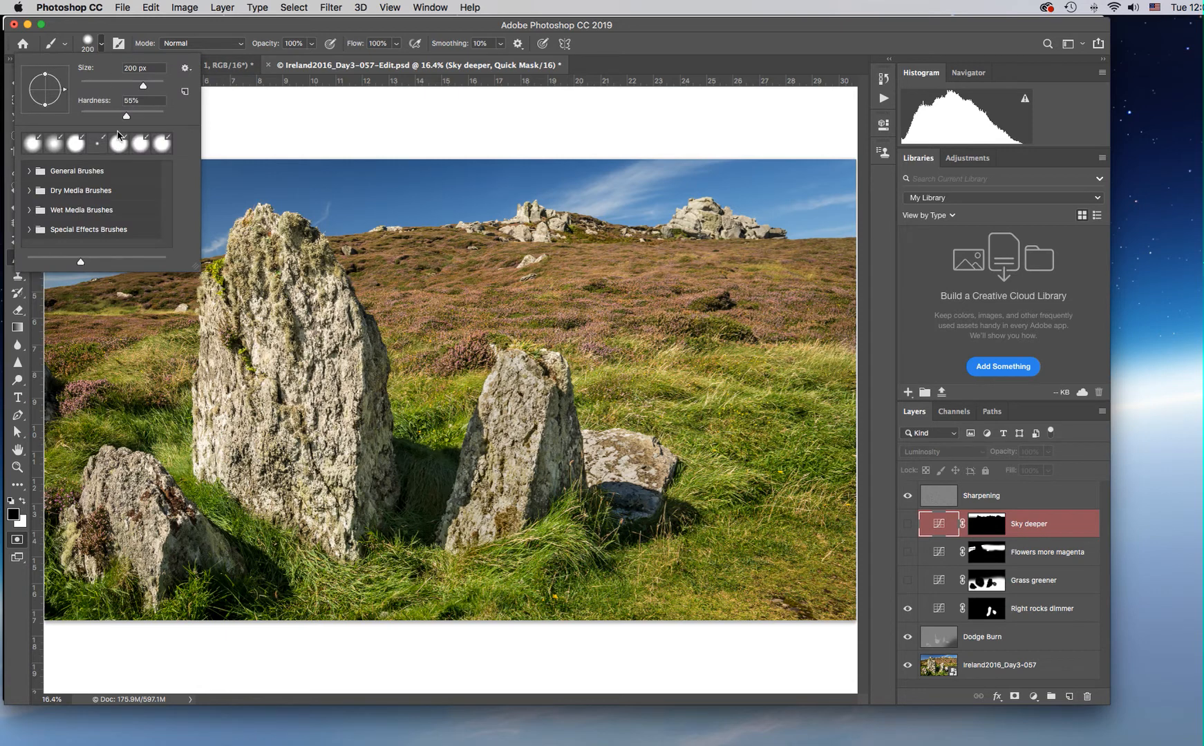
drag(127, 119, 125, 119)
click(102, 47)
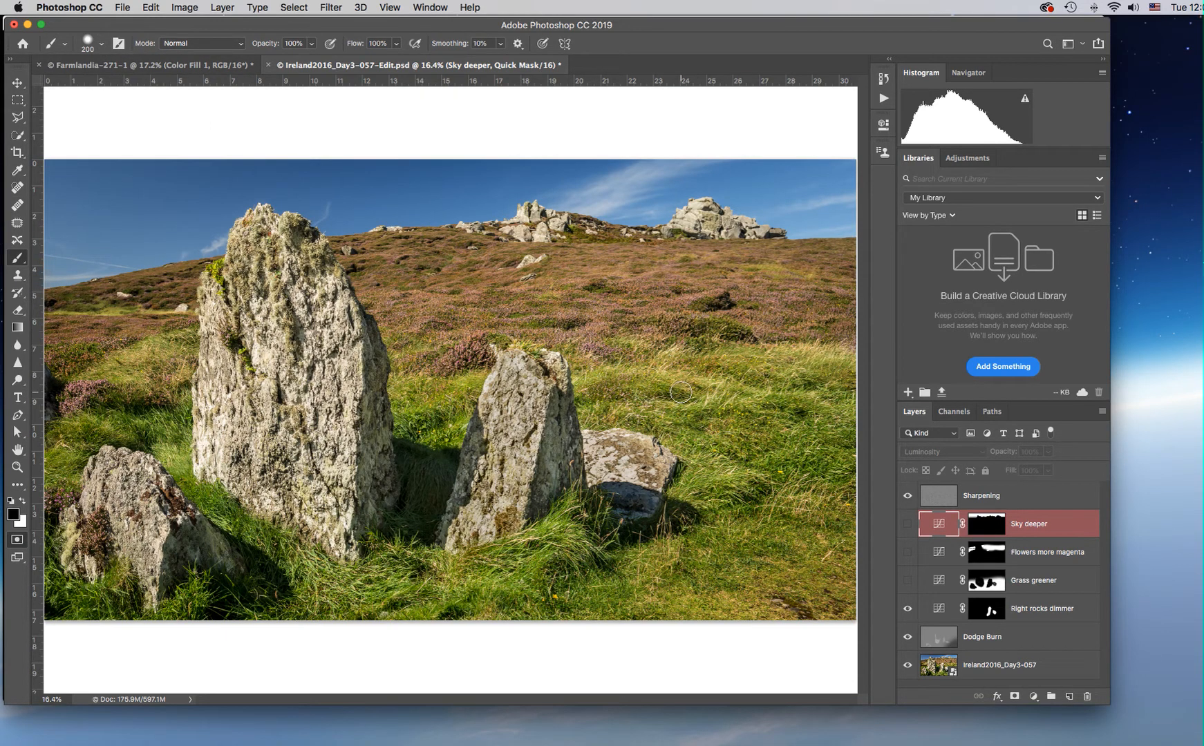
Enlarge the brush to 700 px and paint the mask over the grass right of the stones and along the foreground.
key(bracketright)
key(bracketright)
key(bracketright)
key(bracketright)
key(bracketright)
key(bracketright)
mouse_move(611, 391)
mouse_down()
mouse_move(829, 389)
mouse_move(848, 401)
mouse_move(841, 559)
mouse_move(805, 558)
mouse_move(754, 449)
mouse_move(719, 442)
mouse_move(698, 512)
mouse_move(712, 553)
mouse_move(756, 498)
mouse_move(733, 587)
mouse_move(653, 574)
mouse_move(584, 580)
mouse_move(591, 602)
mouse_move(629, 622)
mouse_move(552, 580)
mouse_move(463, 615)
mouse_move(519, 618)
mouse_move(335, 598)
mouse_move(397, 608)
mouse_move(414, 588)
mouse_move(444, 593)
mouse_up()
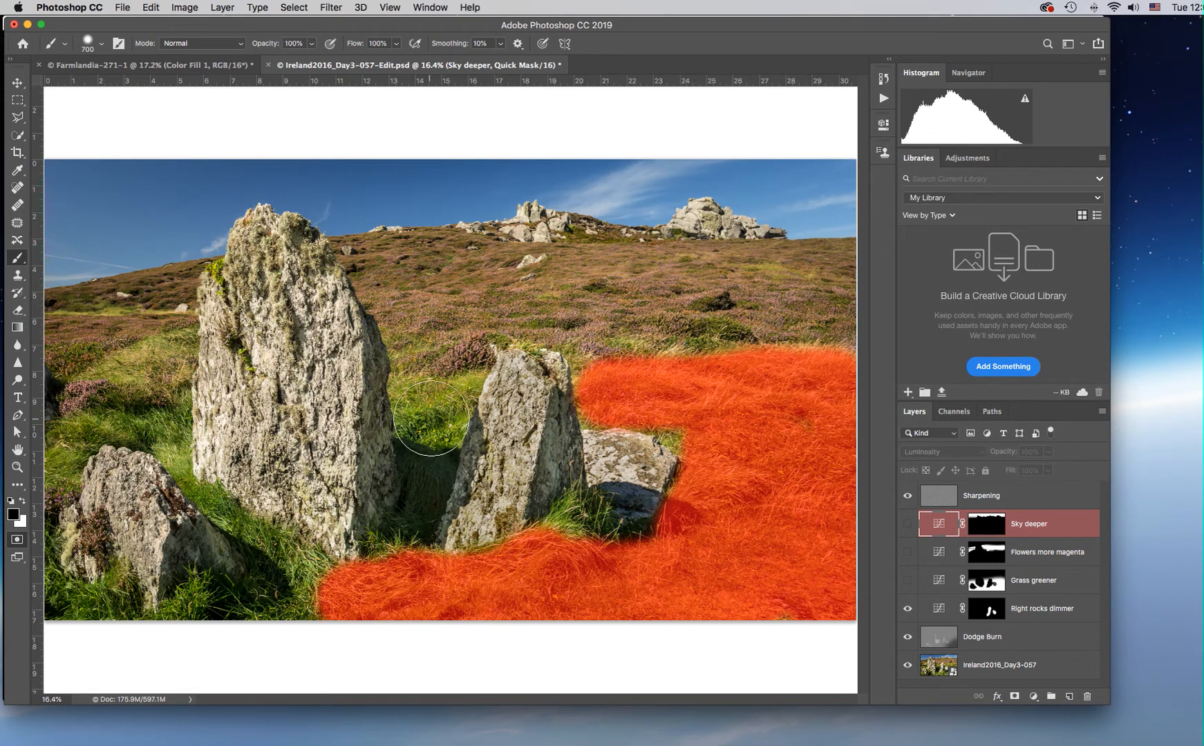
Reduce the brush size and mask the grass between the two tall stones and the foreground grass toward the small left rock.
key(bracketleft)
key(bracketleft)
key(bracketleft)
key(bracketleft)
mouse_move(409, 524)
mouse_down()
mouse_move(405, 398)
mouse_move(469, 382)
mouse_move(442, 445)
mouse_move(424, 457)
mouse_move(416, 528)
mouse_move(388, 556)
mouse_move(404, 577)
mouse_up()
key(bracketright)
key(bracketleft)
key(bracketleft)
mouse_move(308, 581)
mouse_down()
mouse_move(326, 582)
mouse_move(248, 612)
mouse_move(200, 601)
mouse_move(183, 618)
mouse_move(208, 587)
mouse_up()
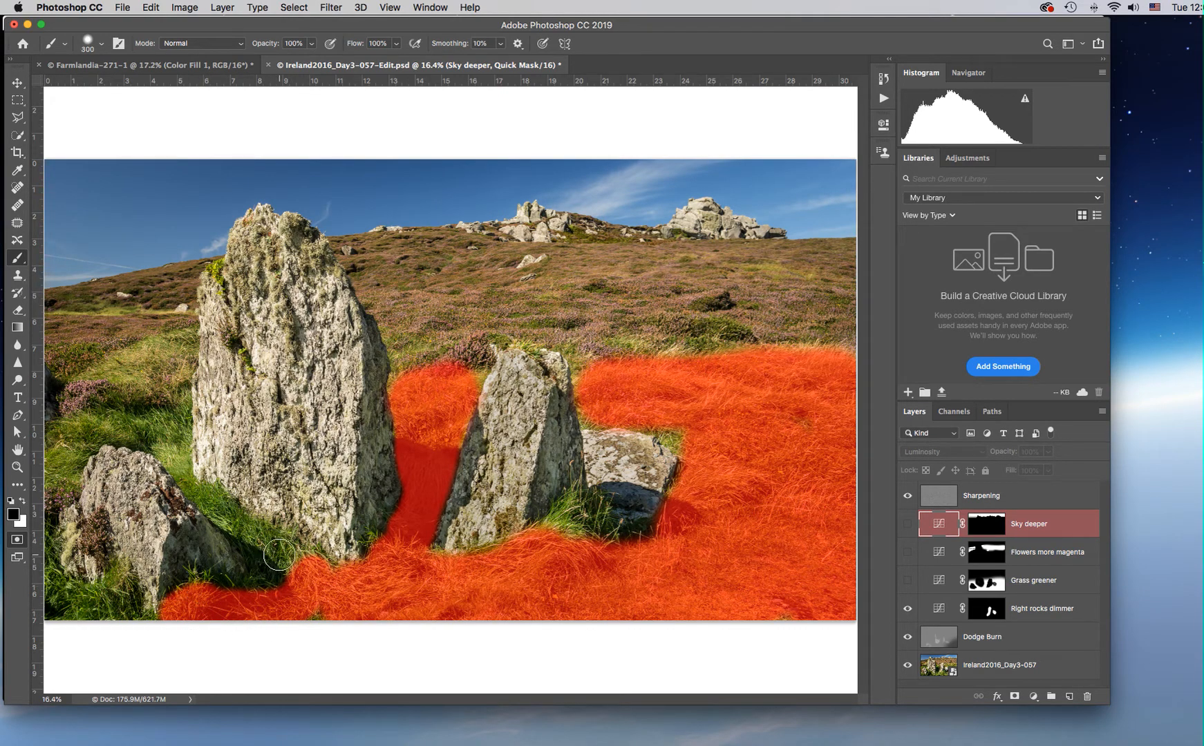
Paint the mask over the grass surrounding the small left rock, out to the photo's left edge.
key(bracketleft)
mouse_move(252, 534)
mouse_down()
mouse_move(207, 498)
mouse_move(309, 563)
mouse_move(255, 583)
mouse_move(267, 556)
mouse_move(273, 594)
mouse_move(301, 615)
mouse_move(337, 615)
mouse_move(142, 620)
mouse_move(107, 592)
mouse_move(115, 585)
mouse_move(101, 602)
mouse_move(64, 579)
mouse_move(54, 613)
mouse_move(101, 616)
mouse_move(48, 561)
mouse_move(47, 529)
mouse_up()
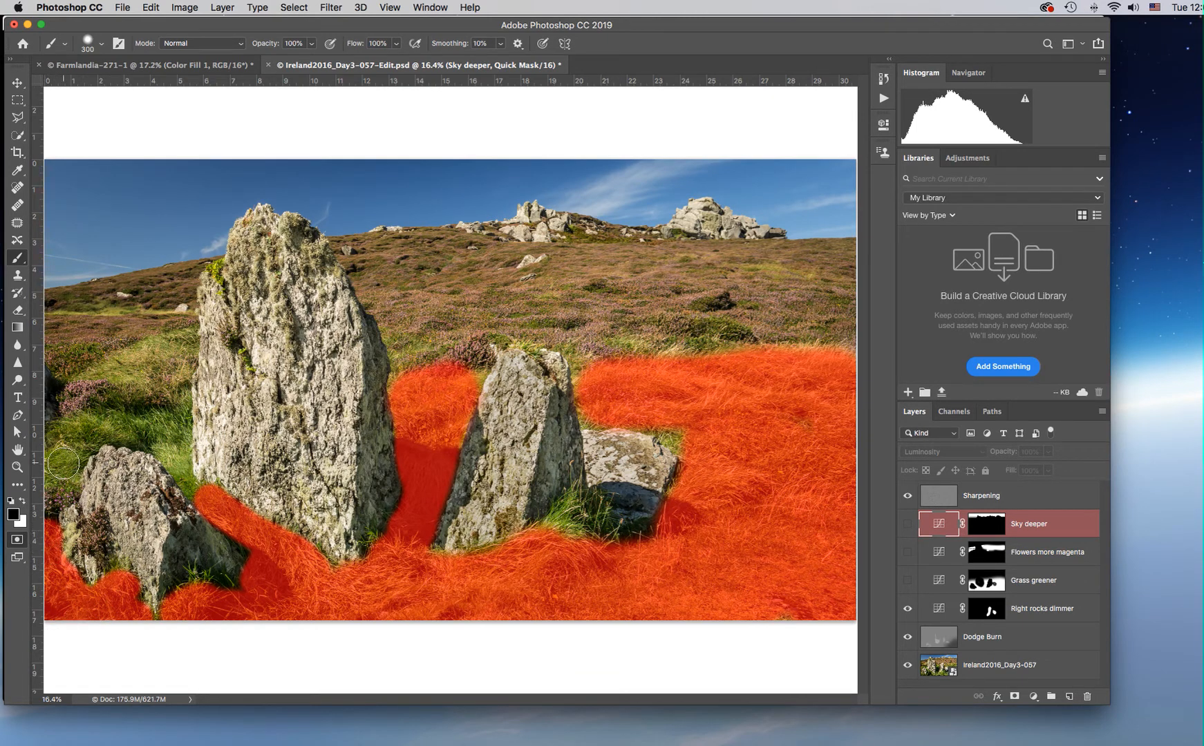
key(bracketright)
key(bracketright)
mouse_move(53, 475)
mouse_down()
mouse_move(65, 431)
mouse_move(85, 426)
mouse_move(124, 425)
mouse_move(170, 445)
mouse_move(176, 416)
mouse_move(182, 477)
mouse_up()
Shrink the brush to 200 px and fill the remaining grass patches beside the right-hand rocks and the small left rock.
key(bracketleft)
key(bracketleft)
key(bracketleft)
key(bracketleft)
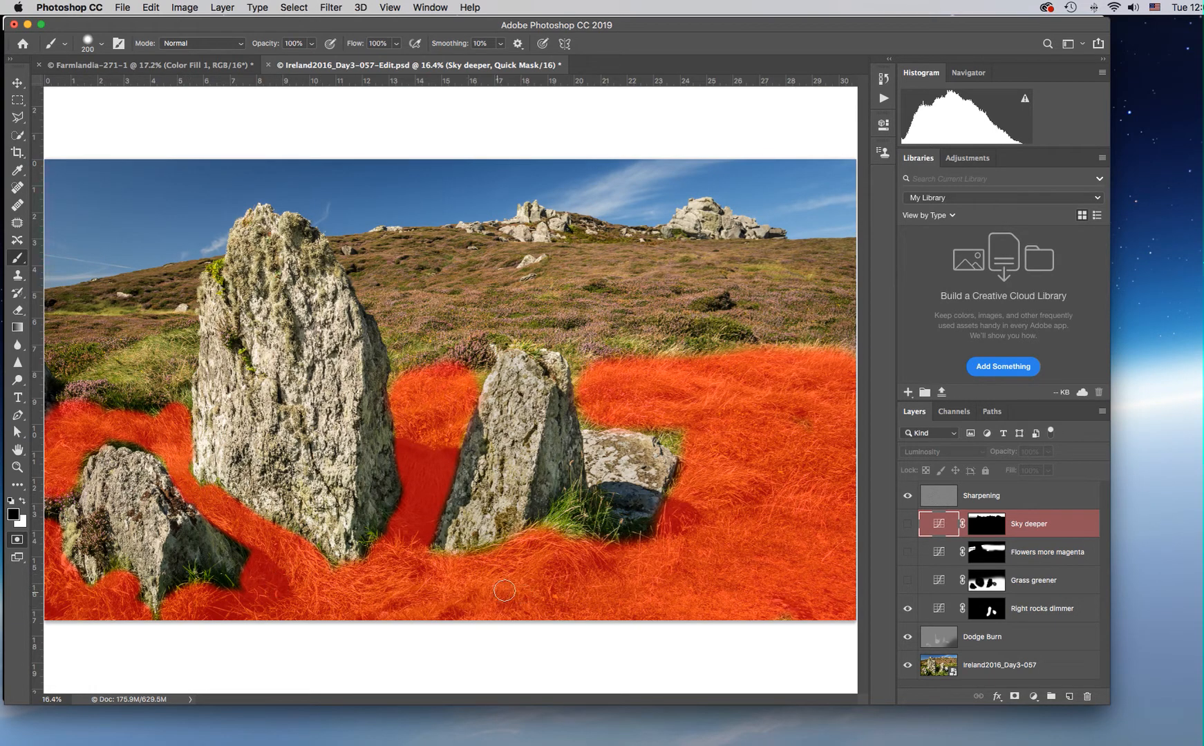
mouse_move(569, 522)
mouse_down()
mouse_move(554, 525)
mouse_move(580, 532)
mouse_up()
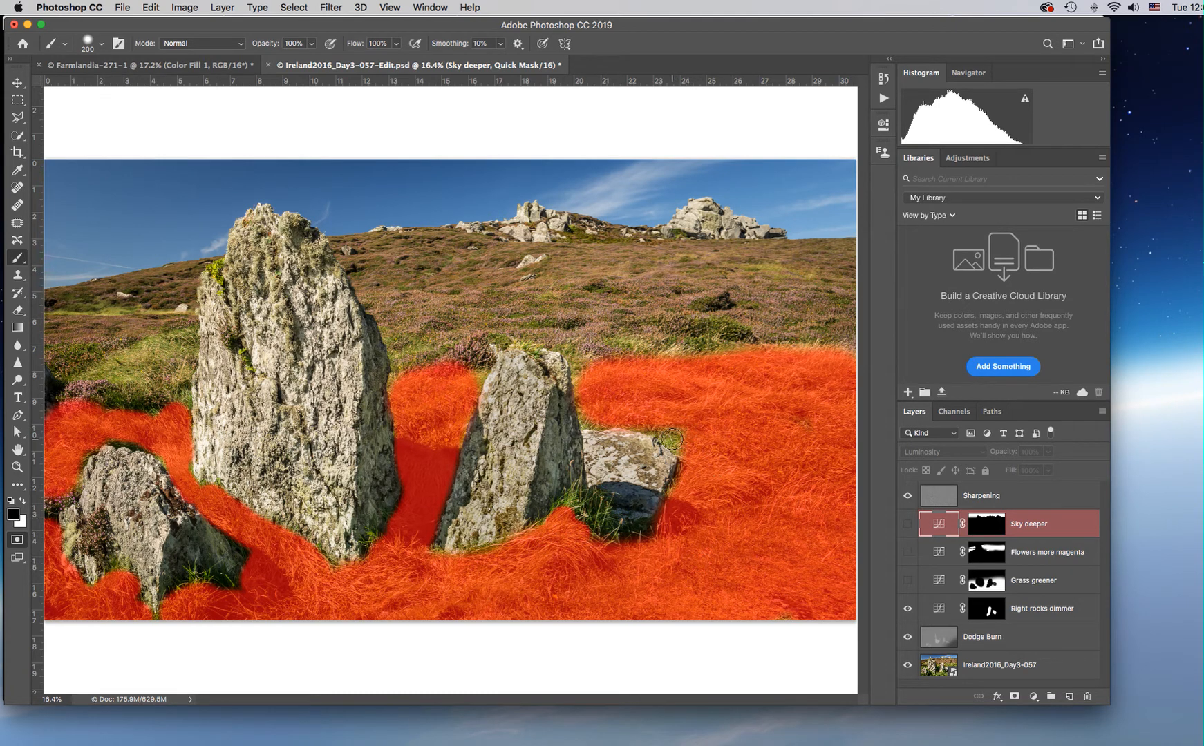
drag(671, 439, 684, 443)
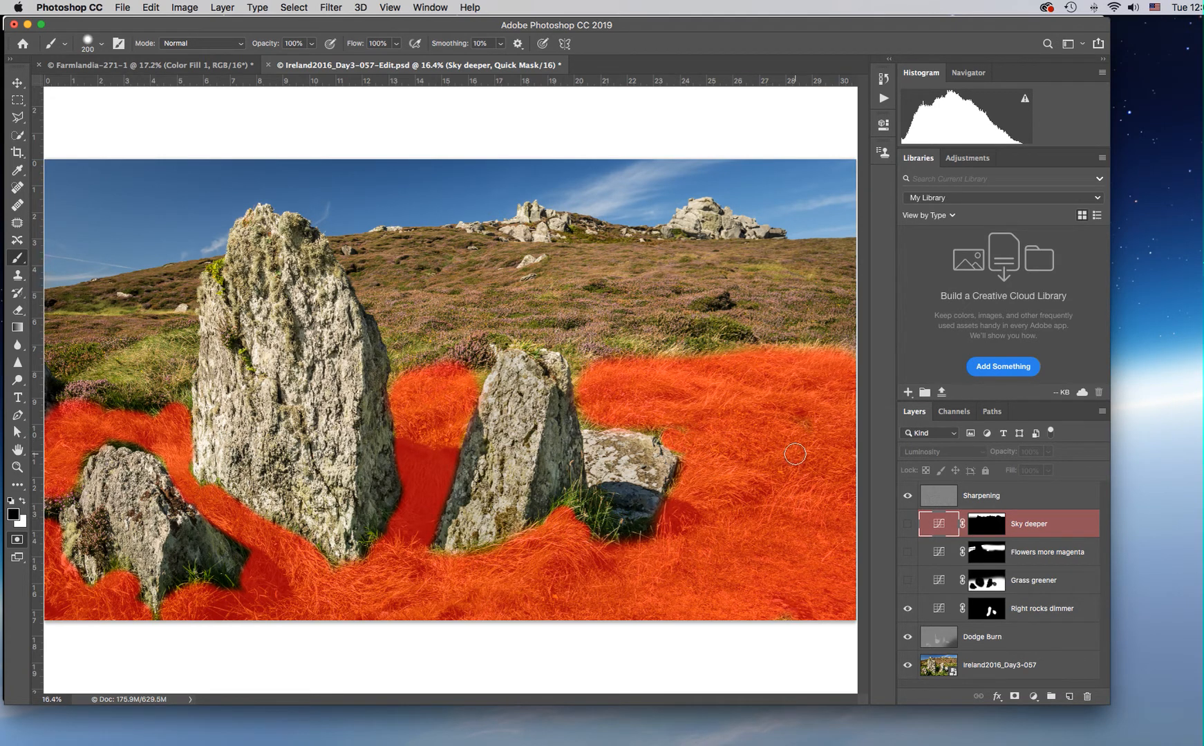
click(141, 610)
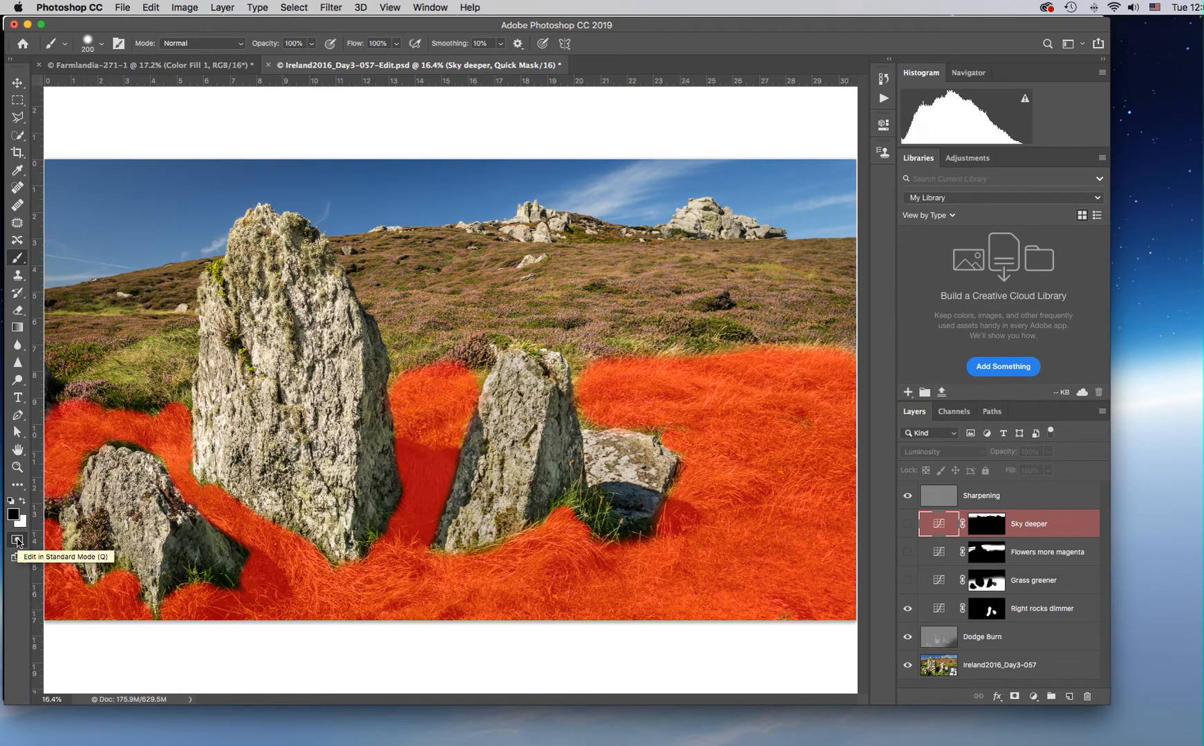
Convert the painted quick mask into a selection and add a Curves adjustment layer from it above Right rocks dimmer.
click(17, 541)
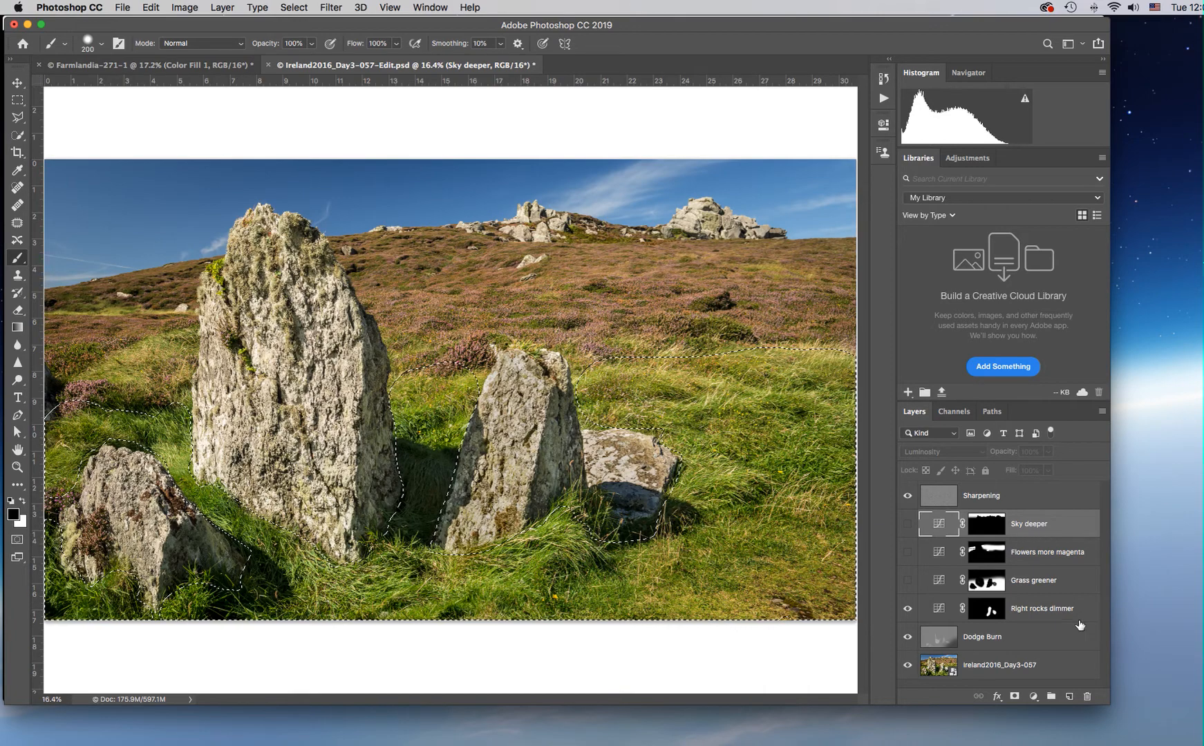
click(1048, 613)
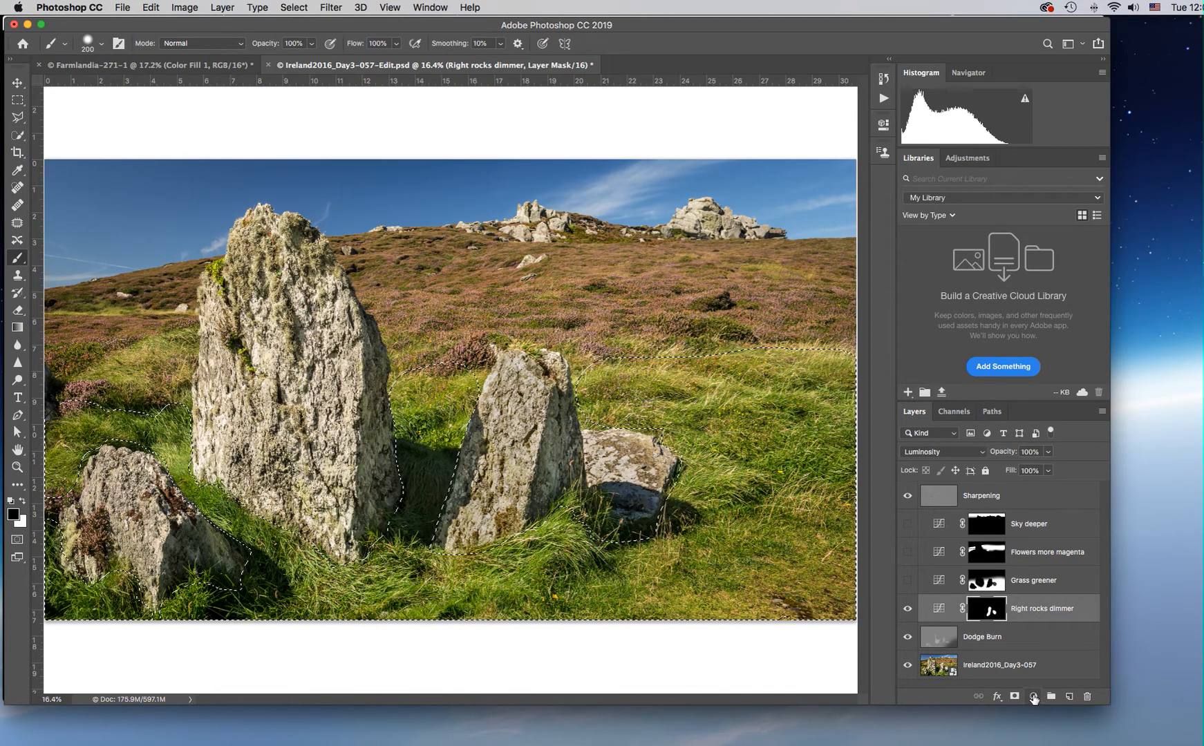
click(1033, 697)
mouse_move(1051, 743)
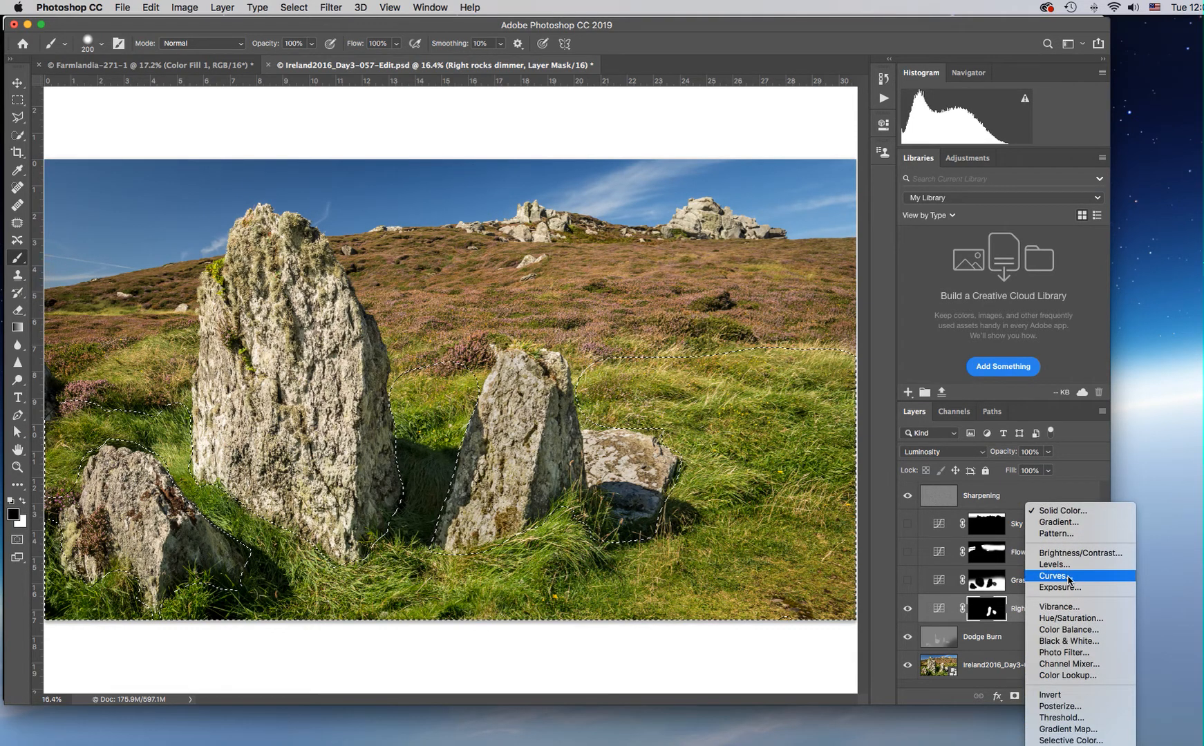
click(1088, 578)
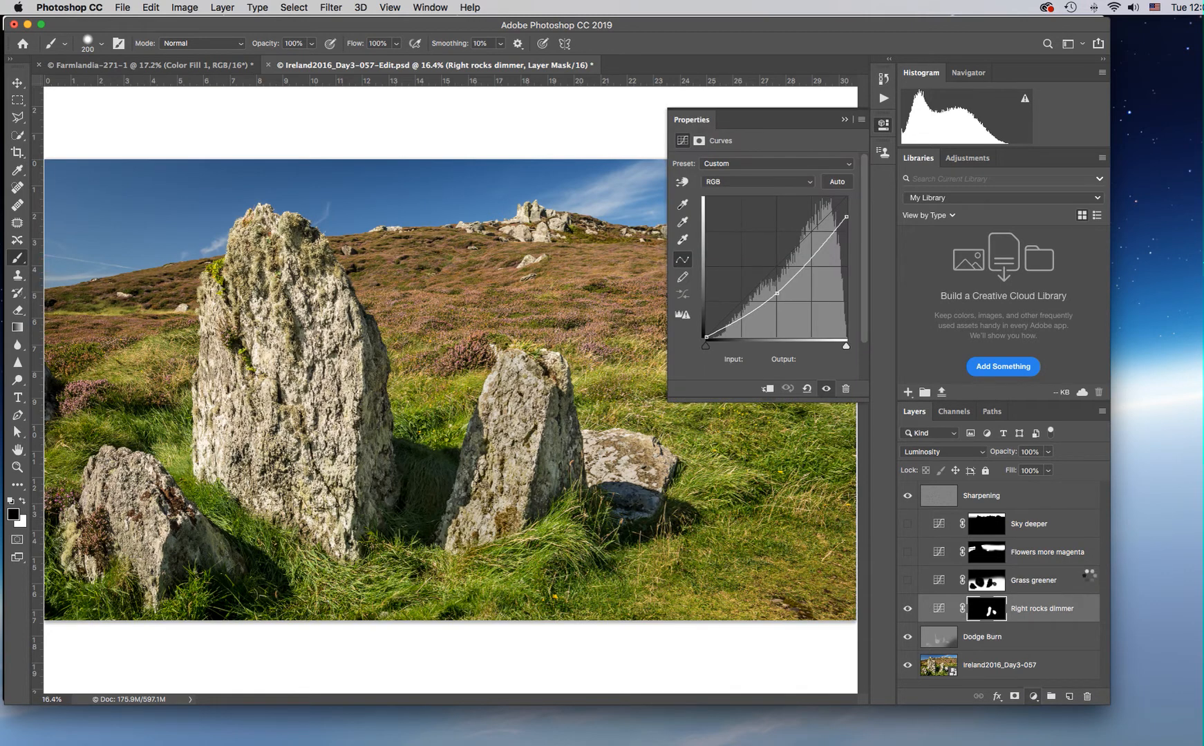
Set the new Curves layer's blend mode to Color.
click(962, 454)
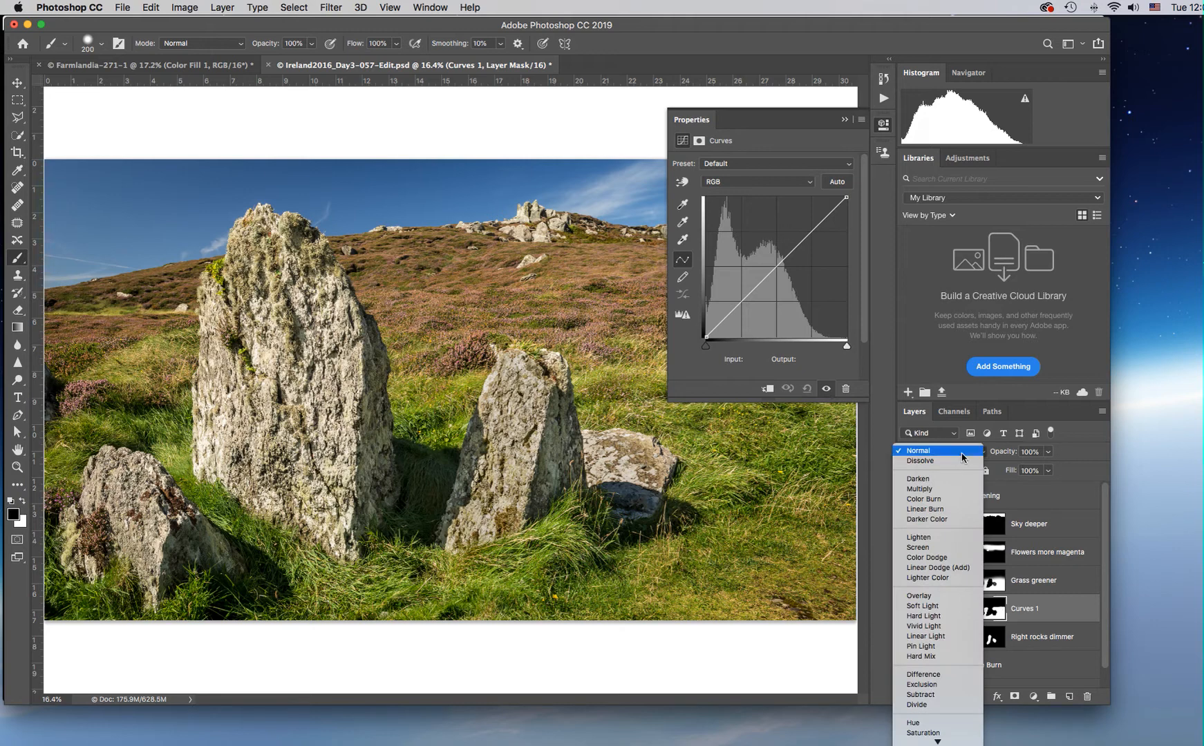
click(960, 451)
click(960, 453)
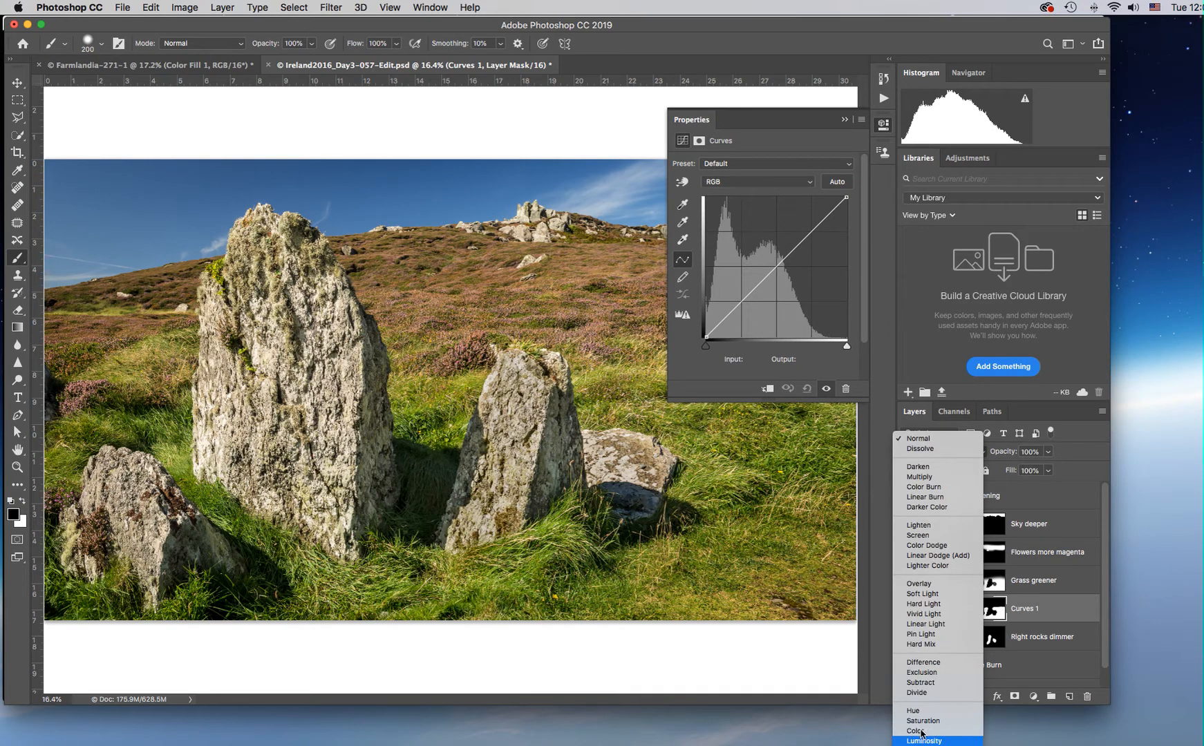
click(919, 731)
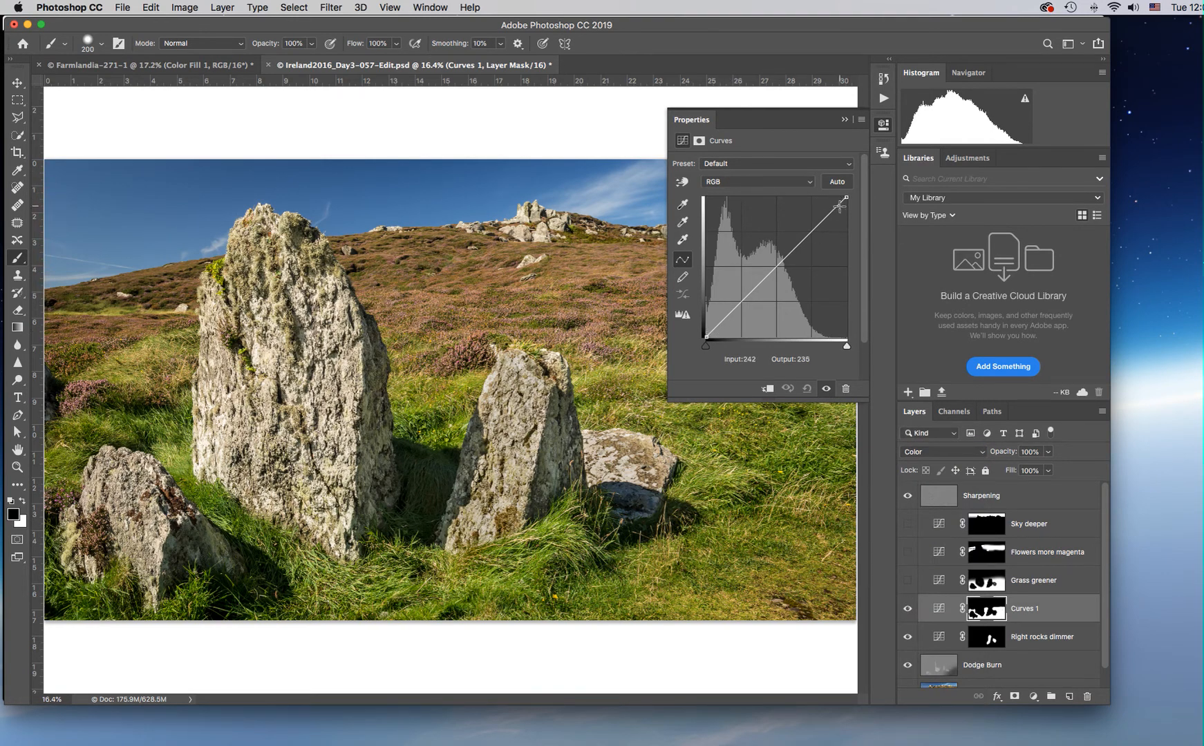
Raise the midpoint of the Green channel curve from input 121 to output 132.
click(760, 183)
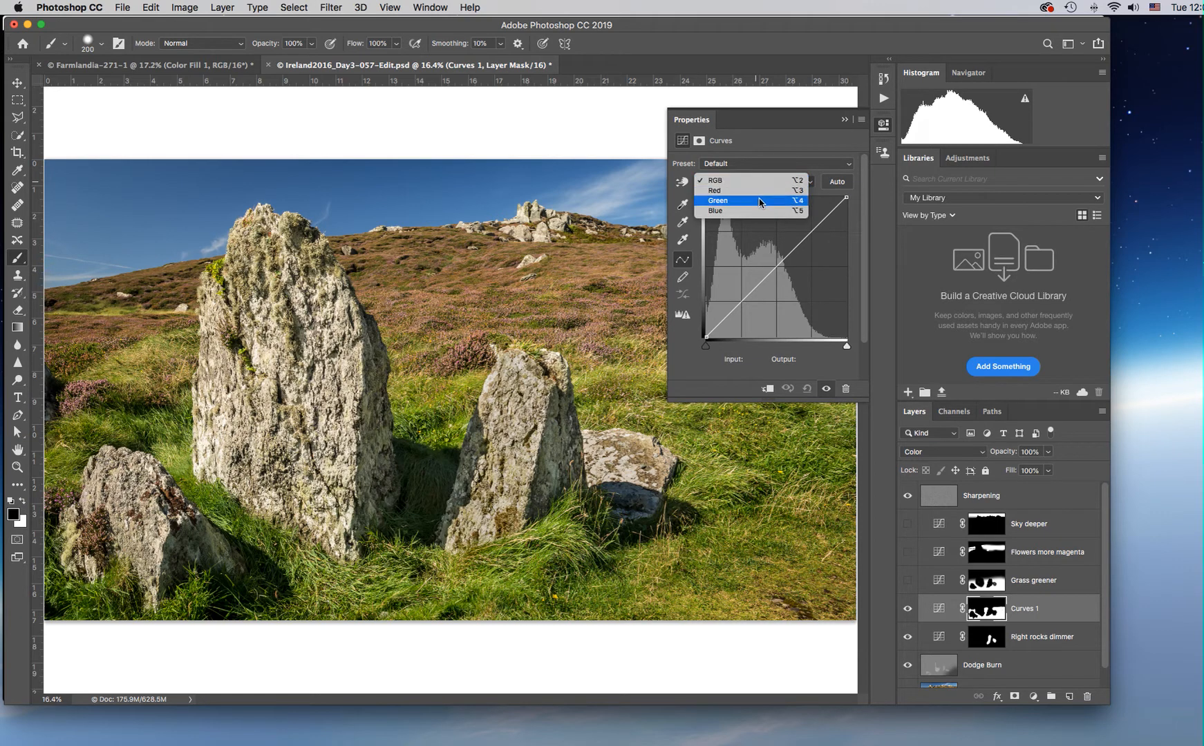
click(760, 205)
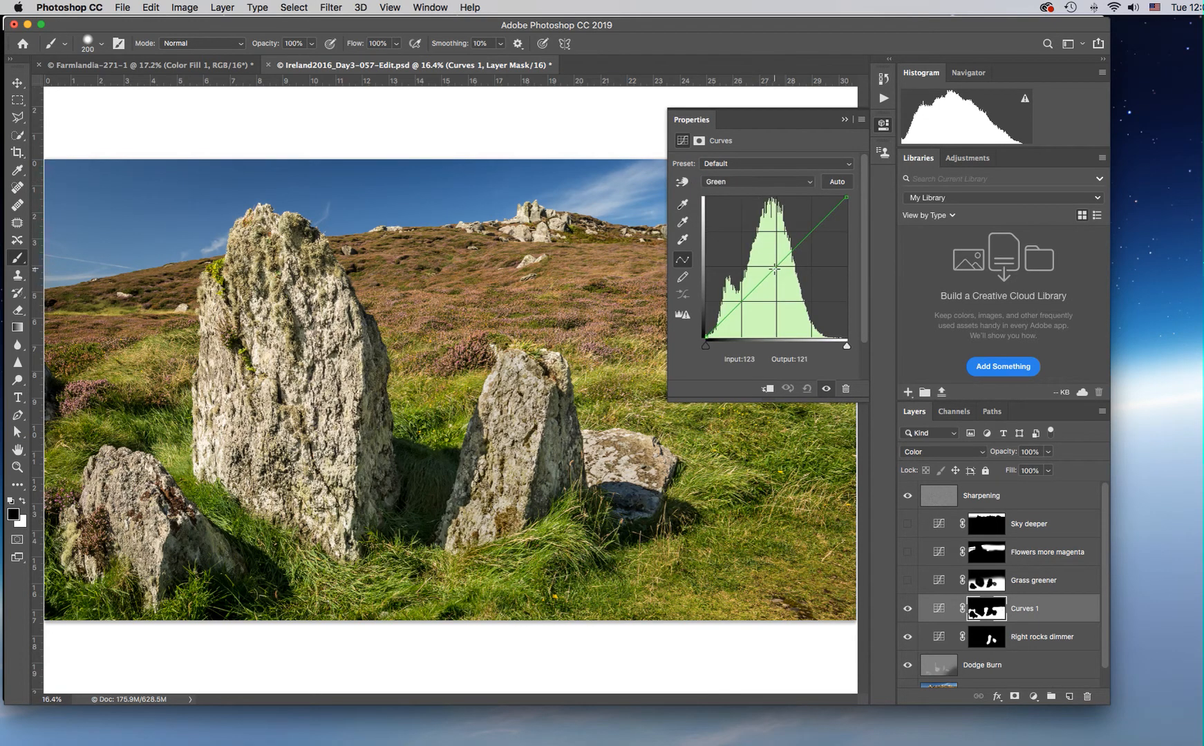
mouse_move(775, 268)
mouse_down()
mouse_move(760, 238)
mouse_move(773, 265)
mouse_up()
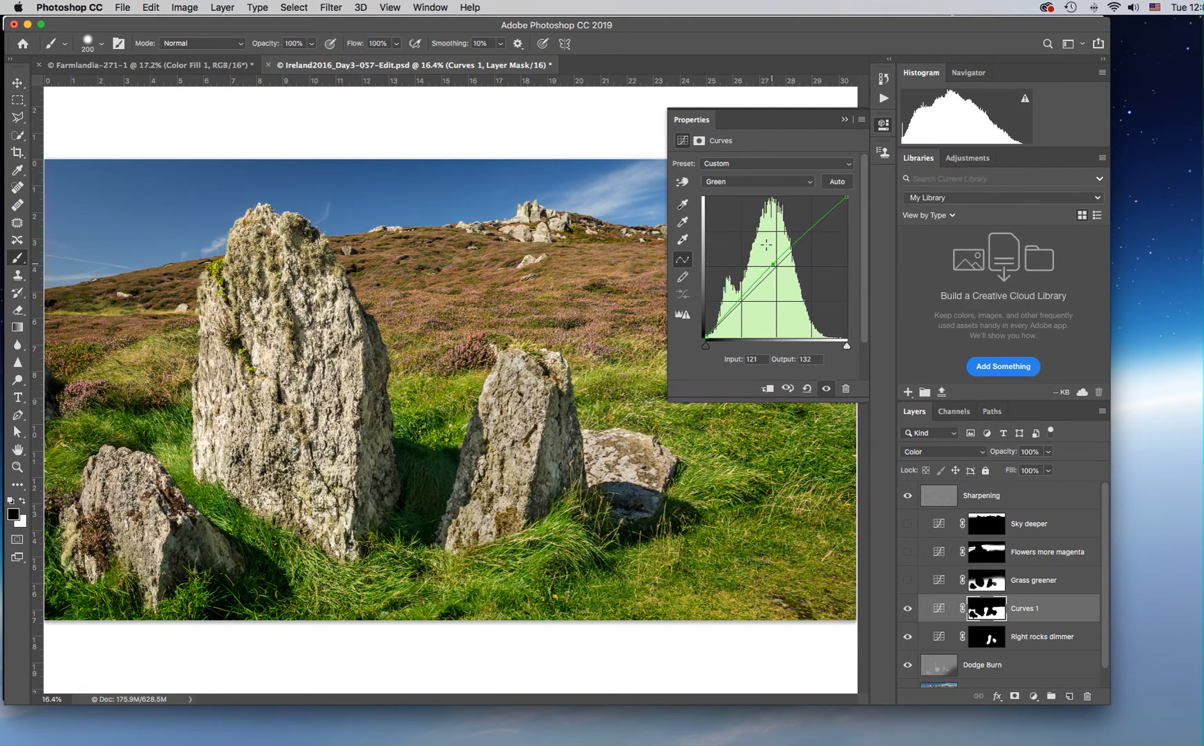
Adjust the midpoint of the Blue channel curve slightly and collapse the curve settings.
click(760, 183)
click(763, 191)
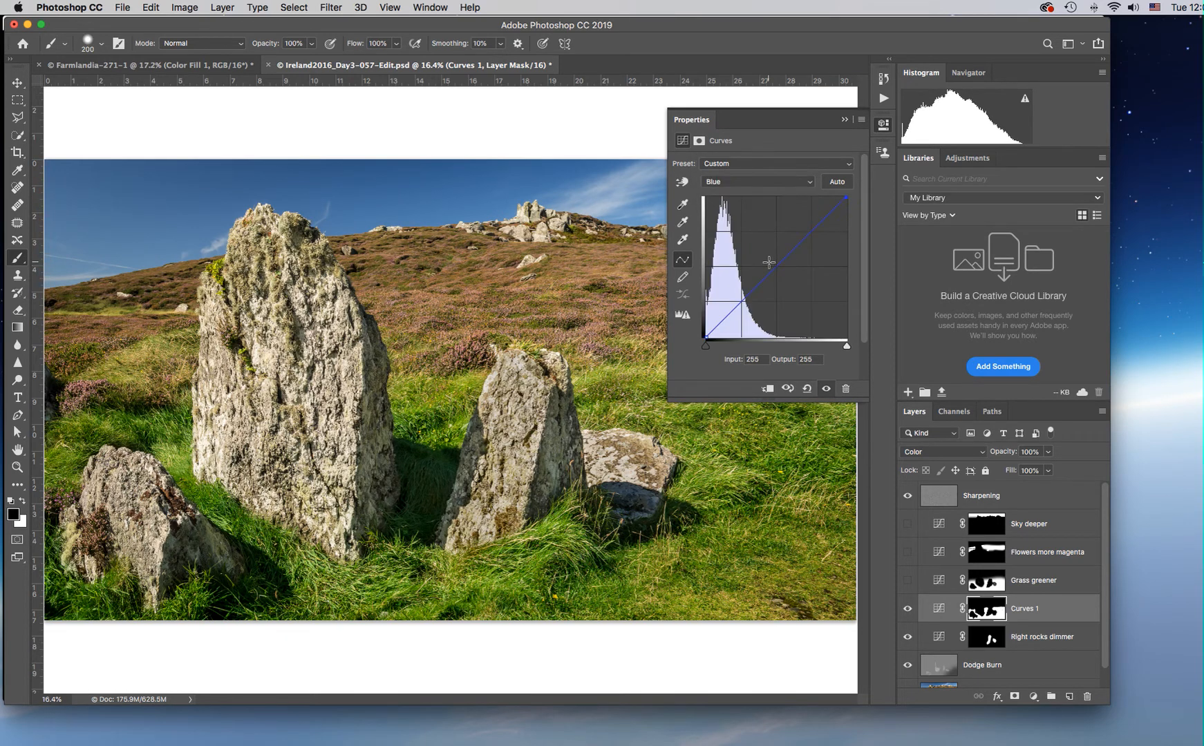
drag(776, 265, 773, 264)
click(845, 121)
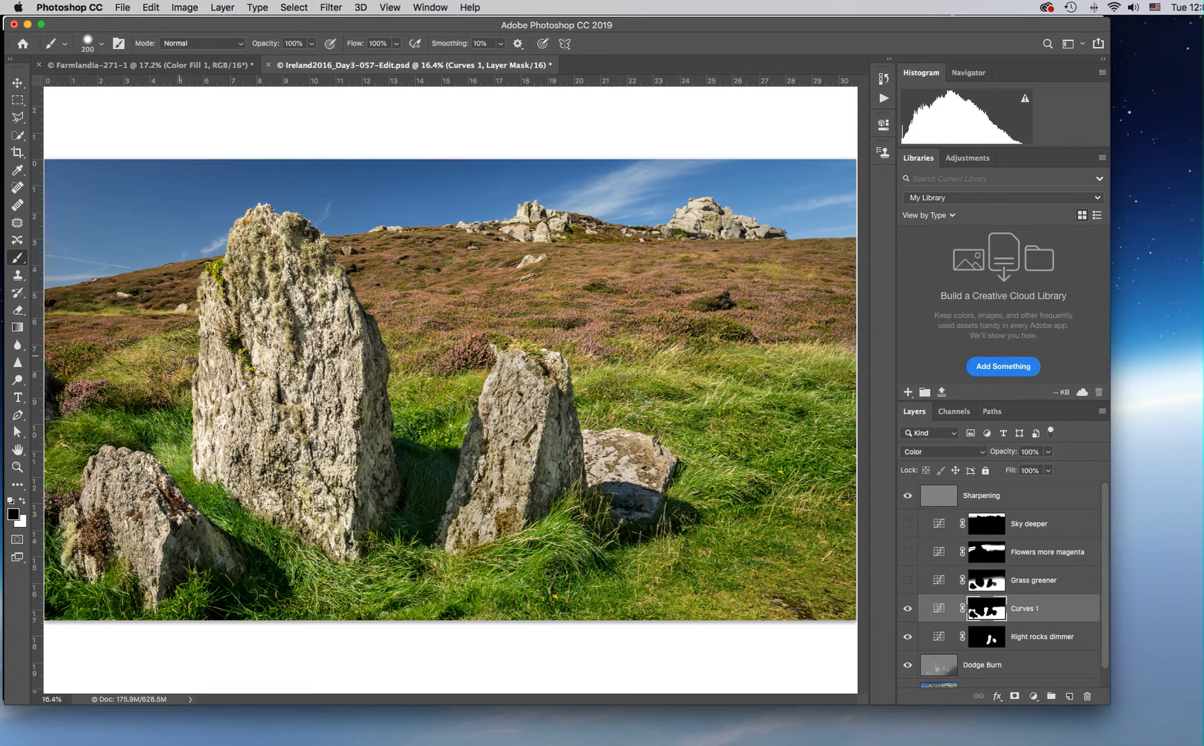
Swap the foreground and background colors and reduce the brush size to 125 px.
click(24, 503)
key(bracketleft)
key(bracketleft)
key(bracketleft)
Rename the new Curves layer to "Grass - greener".
double_click(1023, 610)
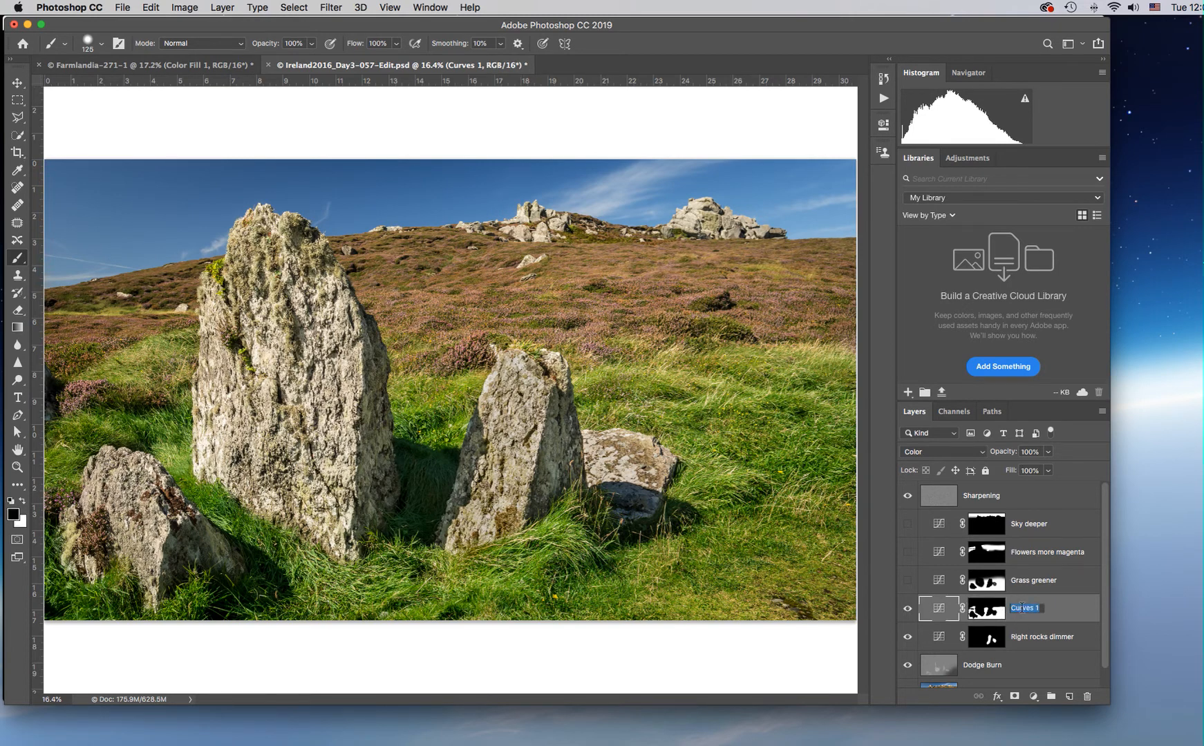
text(Grass - greener)
key(Return)
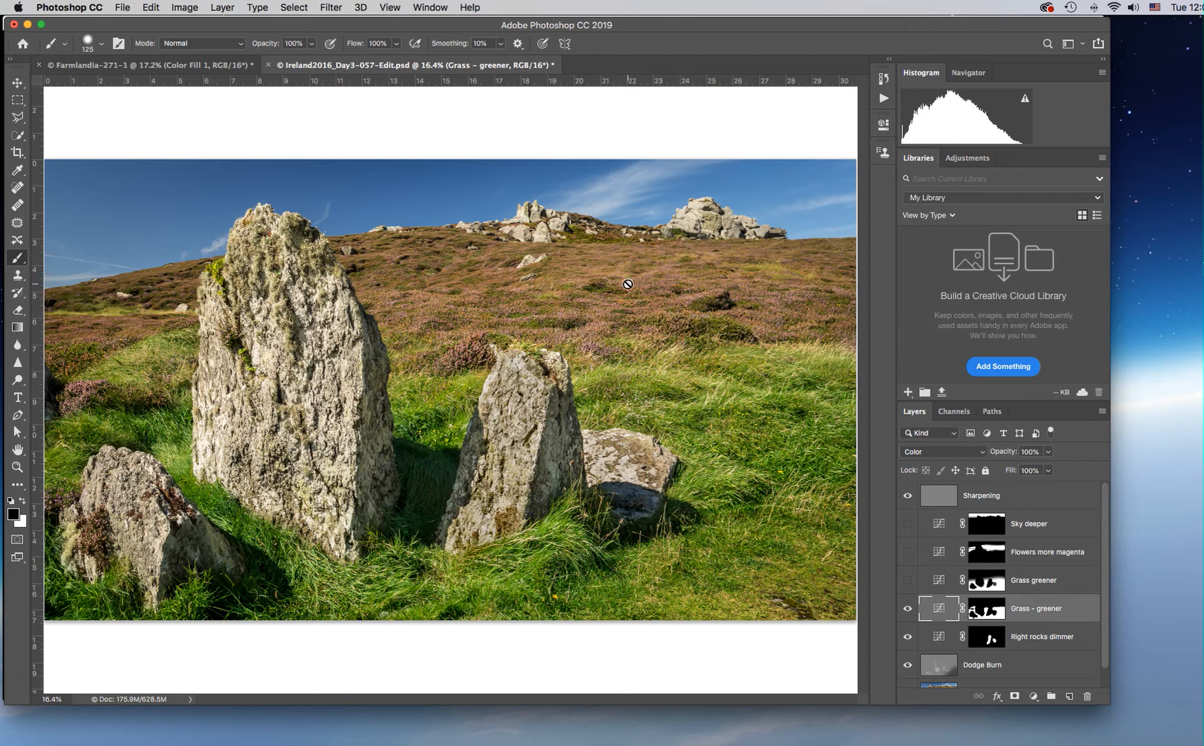
Enter Quick Mask mode and paint over the heather hillside behind the stones with a much larger brush.
click(17, 538)
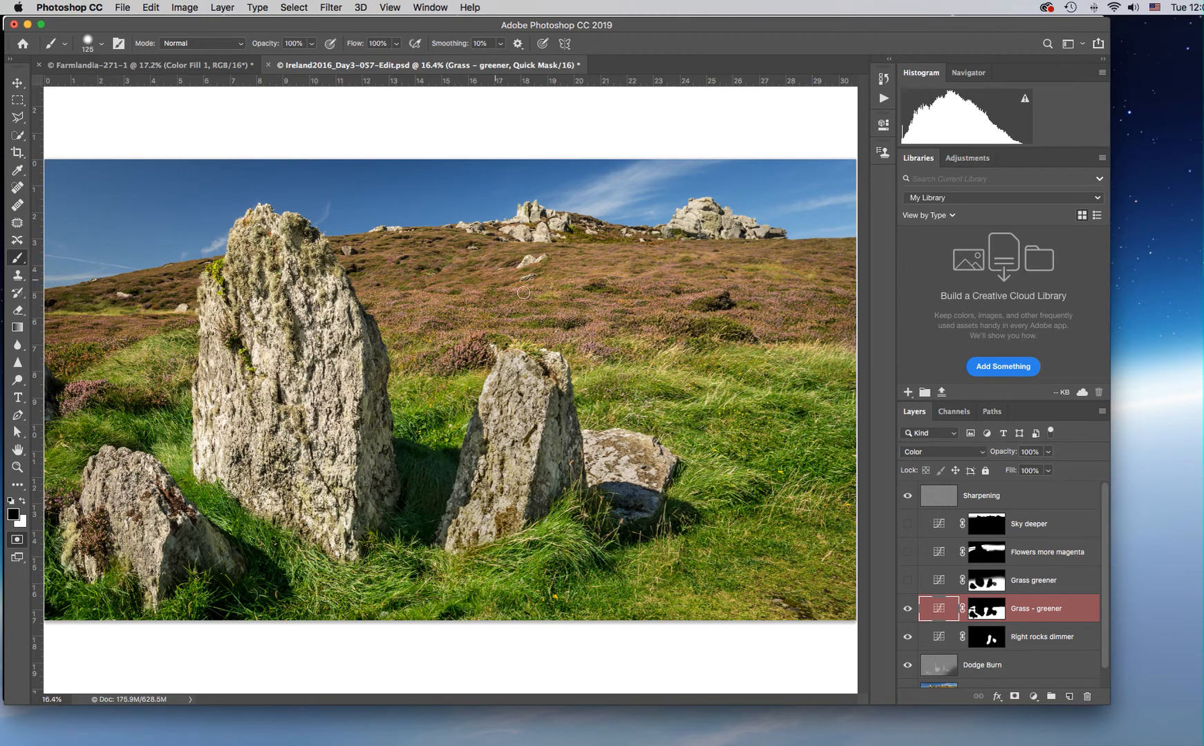
key(bracketright)
key(bracketright)
key(bracketright)
key(bracketright)
key(bracketright)
key(bracketright)
key(bracketright)
key(bracketright)
key(bracketright)
mouse_move(406, 270)
mouse_down()
mouse_move(829, 275)
mouse_move(815, 307)
mouse_move(497, 301)
mouse_move(399, 284)
mouse_up()
With a smaller brush, mask the heather clump beside the middle stone and the hillside edge along the tall stone.
key(bracketleft)
key(bracketleft)
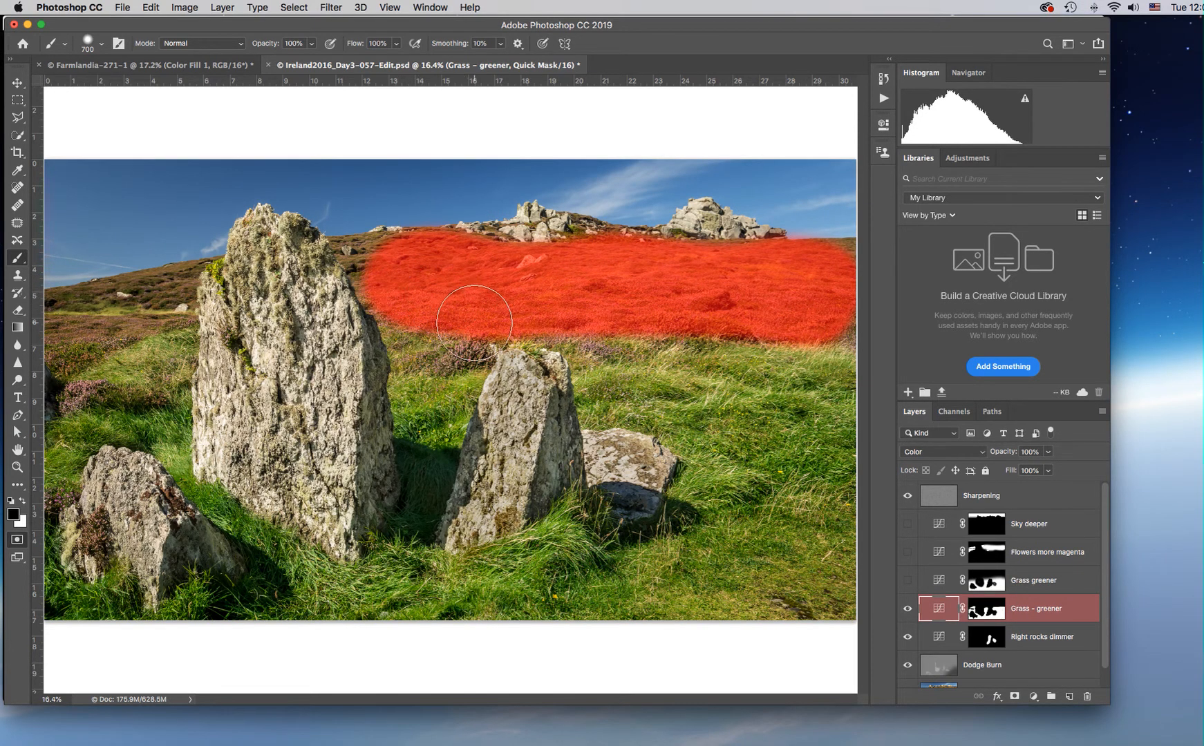
key(bracketleft)
key(bracketleft)
key(bracketleft)
mouse_move(474, 346)
mouse_down()
mouse_move(456, 358)
mouse_move(479, 350)
mouse_up()
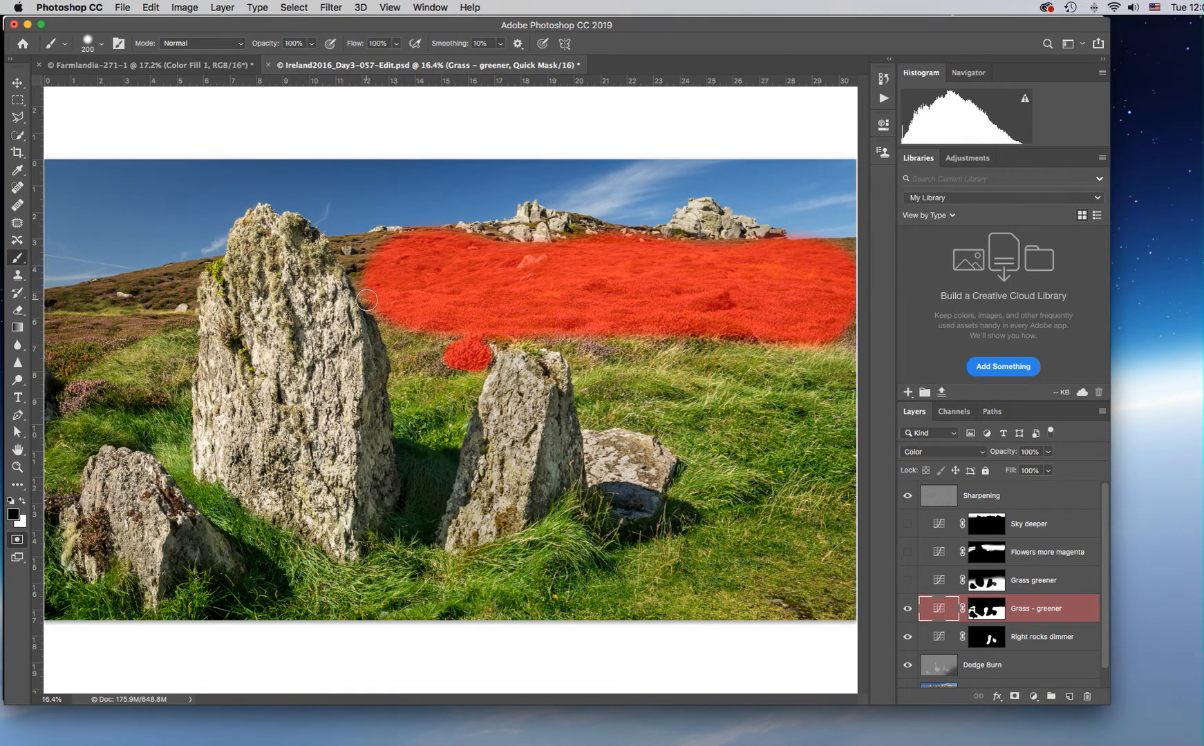
mouse_move(358, 277)
mouse_down()
mouse_move(382, 247)
mouse_move(344, 248)
mouse_up()
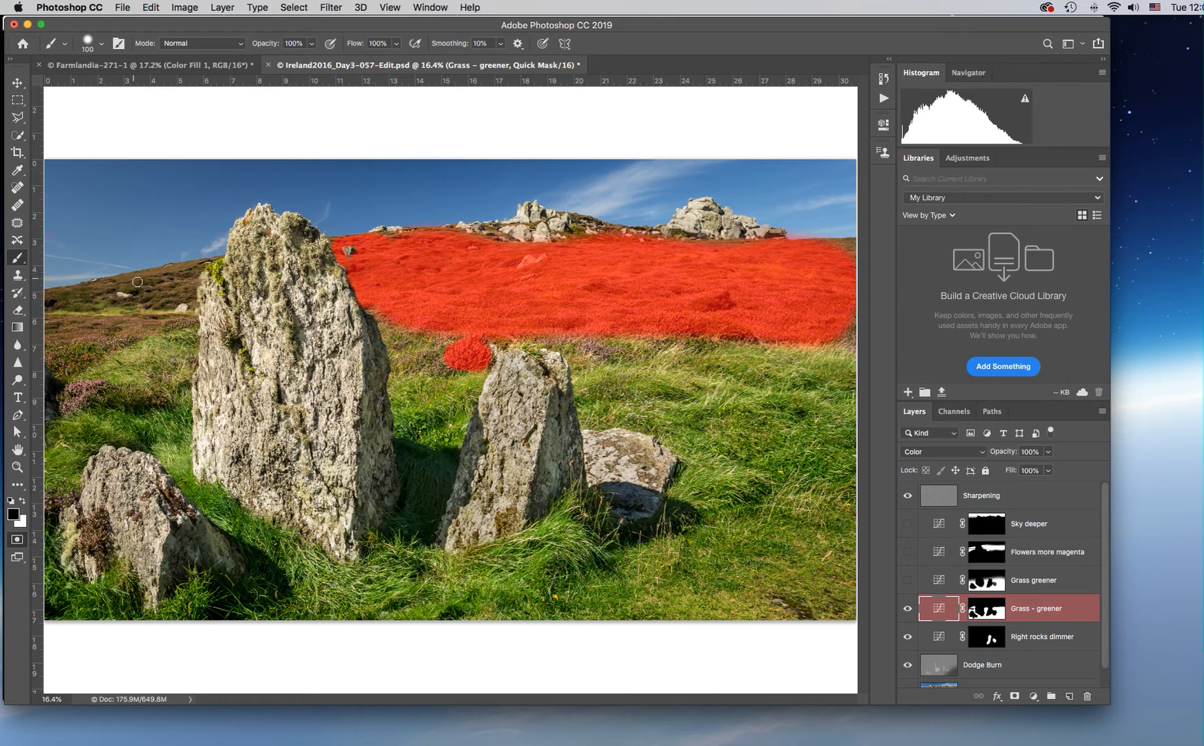
Mask the distant hillside to the left of the tall stone and reduce the brush size to 100 px.
key(bracketright)
key(bracketright)
key(bracketright)
key(bracketright)
key(bracketright)
mouse_move(156, 291)
mouse_down()
mouse_move(185, 276)
mouse_move(145, 284)
mouse_move(151, 304)
mouse_move(134, 304)
mouse_move(149, 296)
mouse_move(123, 280)
mouse_move(66, 290)
mouse_move(124, 287)
mouse_move(104, 289)
mouse_move(128, 306)
mouse_move(48, 293)
mouse_move(89, 306)
mouse_up()
key(bracketleft)
key(bracketleft)
key(bracketleft)
key(bracketleft)
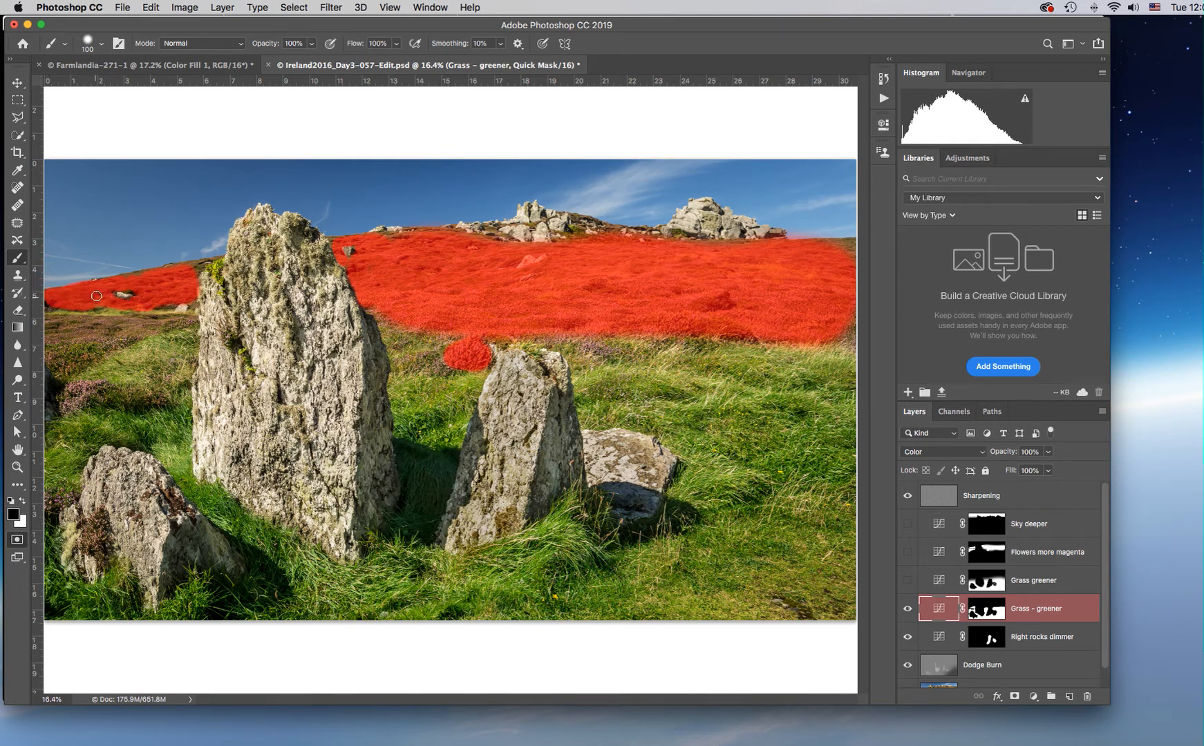
Mask the heather slope near the photo's left edge and the thin strip running to the tall stone.
key(bracketright)
key(bracketright)
key(bracketright)
key(bracketright)
key(bracketright)
mouse_move(126, 332)
mouse_down()
mouse_move(54, 331)
mouse_move(96, 335)
mouse_move(51, 363)
mouse_move(186, 321)
mouse_up()
key(bracketleft)
key(bracketleft)
key(bracketleft)
key(bracketleft)
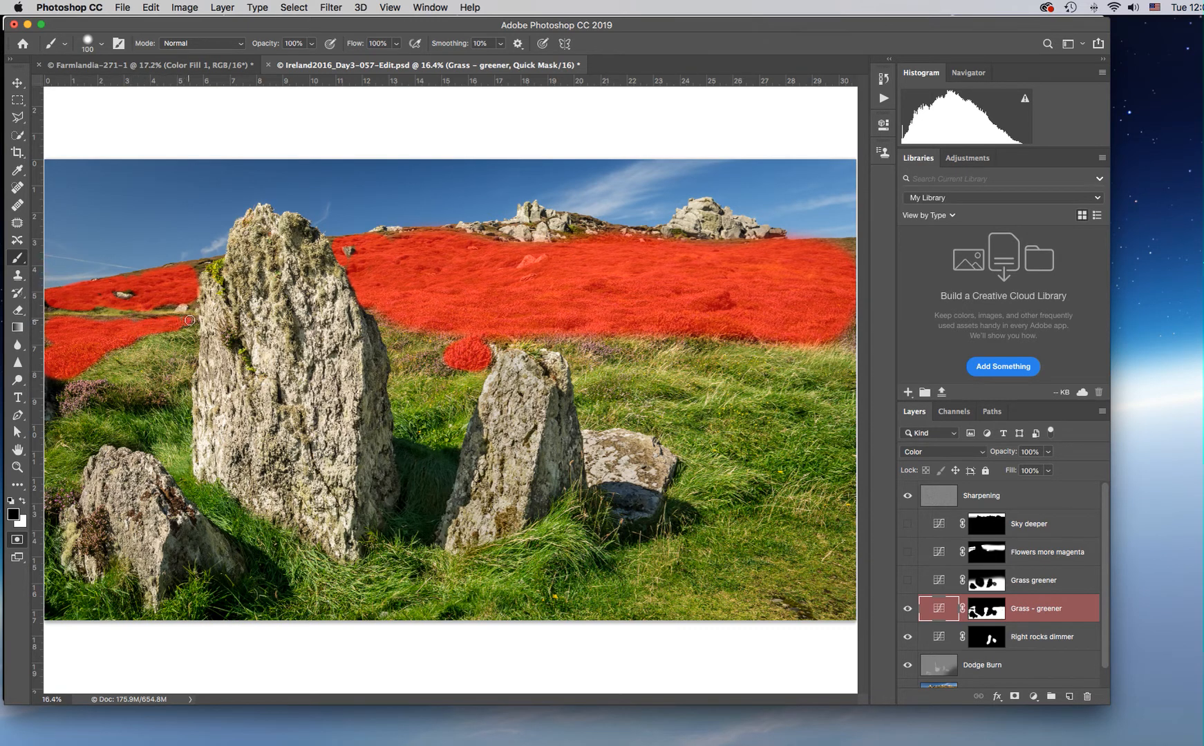
click(189, 320)
Mask the small heather clumps above the small left rock and the patch just right of the middle stone's top.
key(bracketright)
key(bracketright)
key(bracketright)
key(bracketright)
drag(76, 390, 126, 394)
click(155, 399)
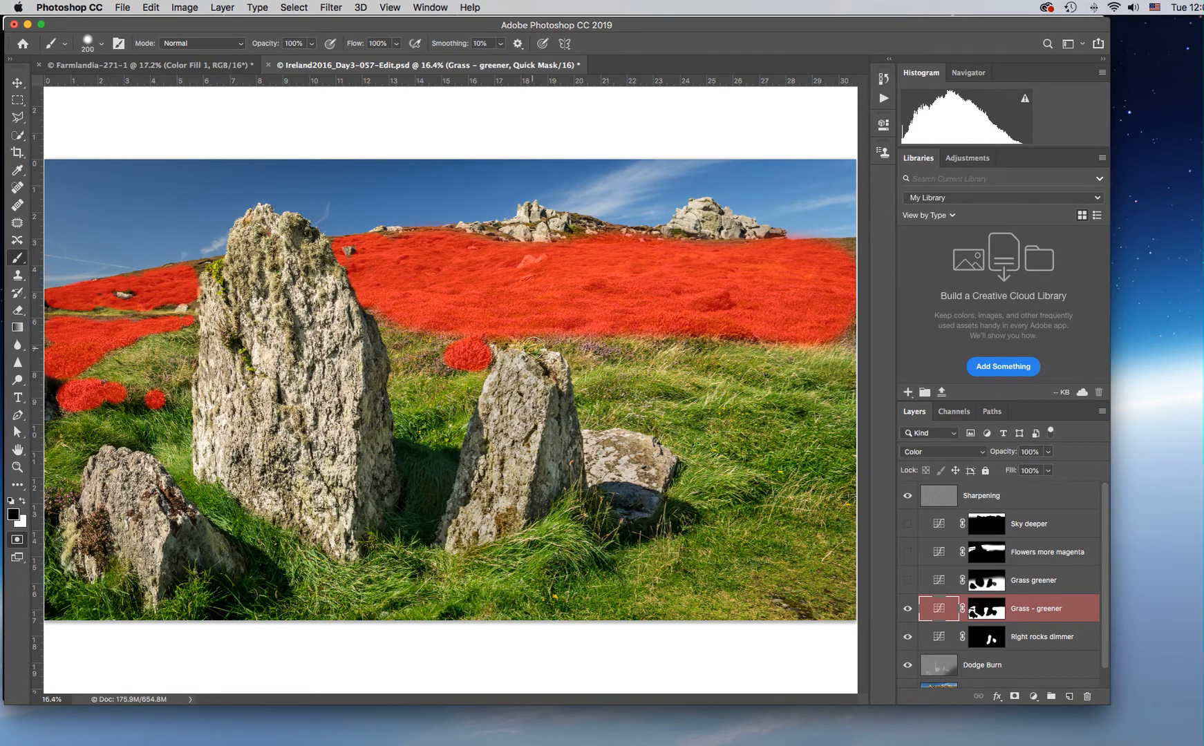
key(bracketleft)
key(bracketleft)
drag(559, 339, 600, 351)
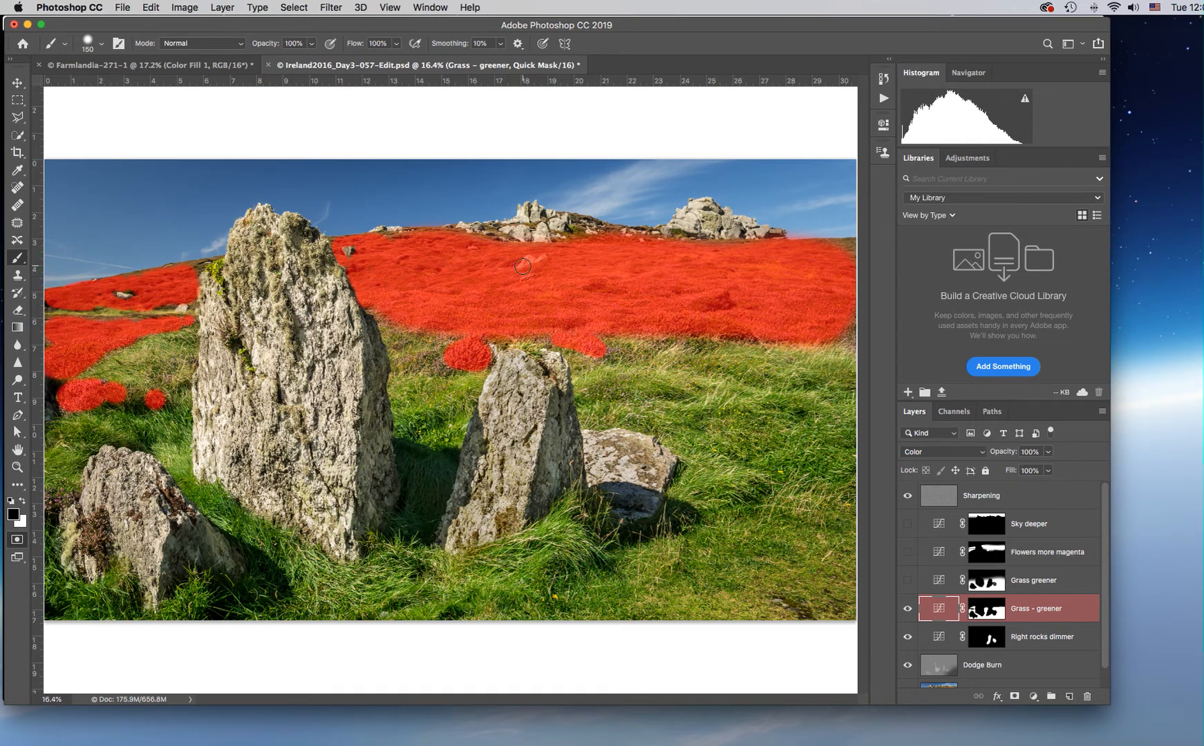
Reduce the brush size to 60 px and exit Quick Mask mode to convert the painted heather mask into a selection.
click(21, 502)
key(bracketleft)
key(bracketleft)
key(bracketleft)
key(bracketleft)
click(17, 541)
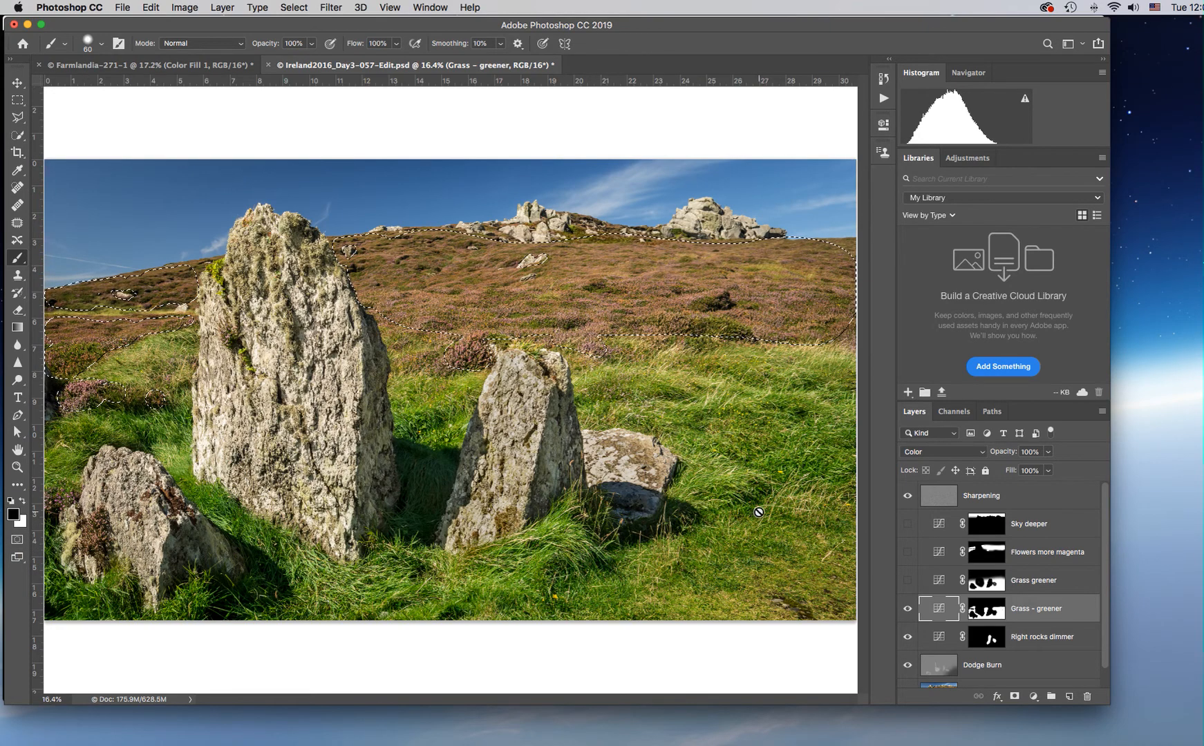
Add a Curves adjustment layer from the heather selection and set its blend mode to Color.
click(1033, 697)
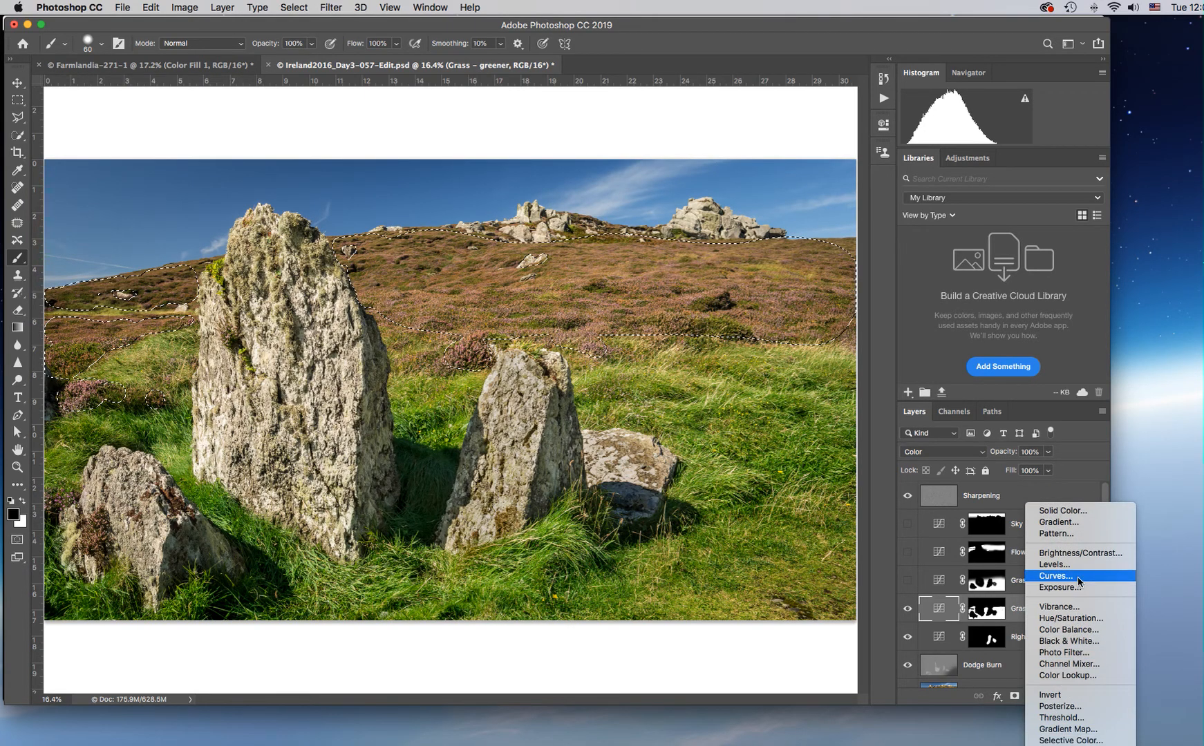
click(1078, 577)
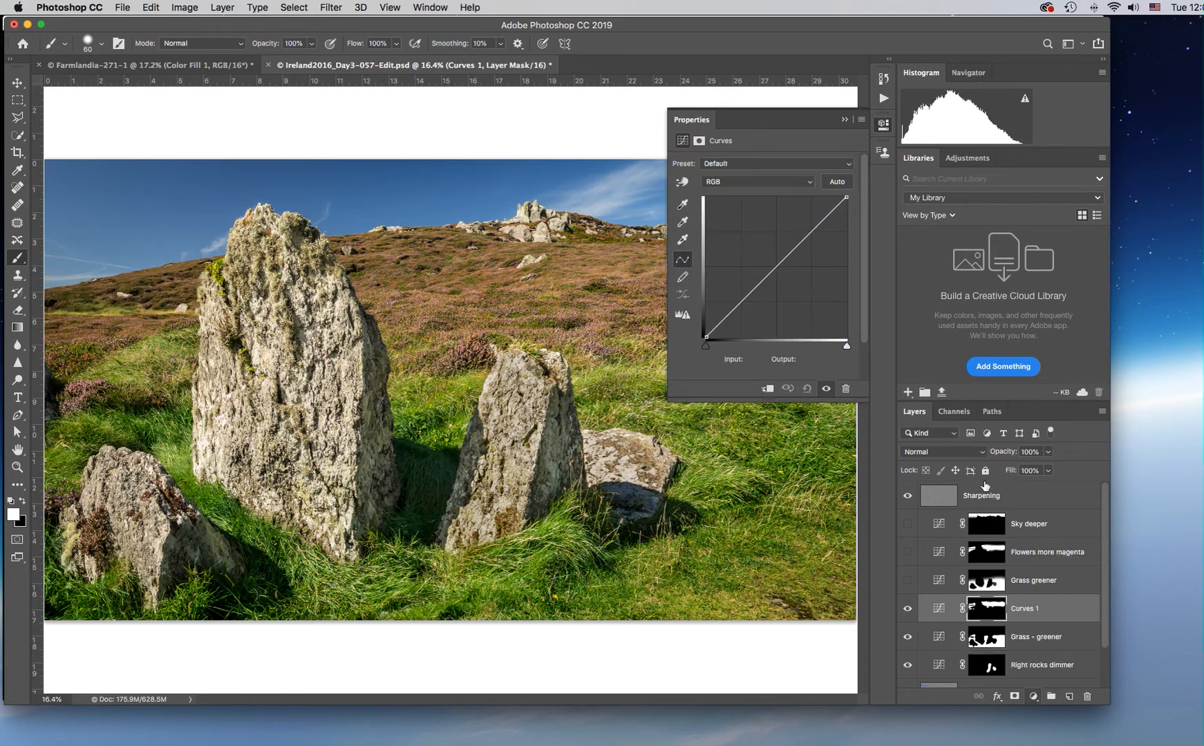
click(975, 455)
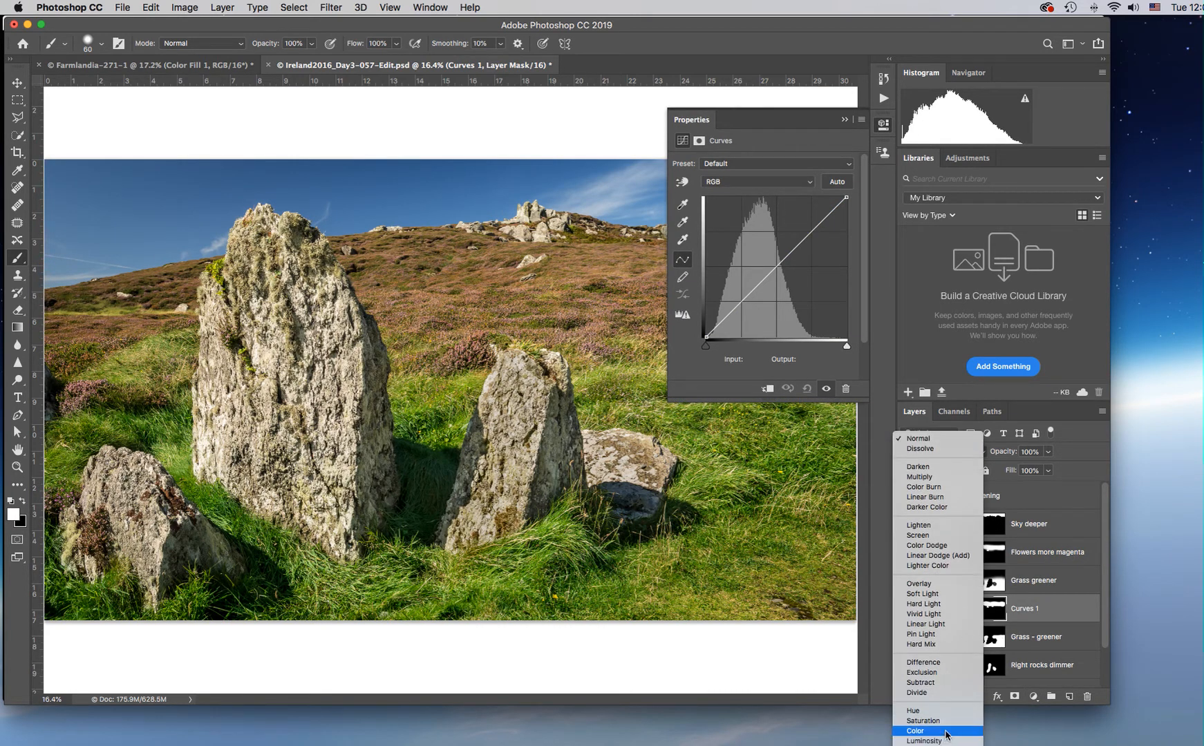
click(945, 731)
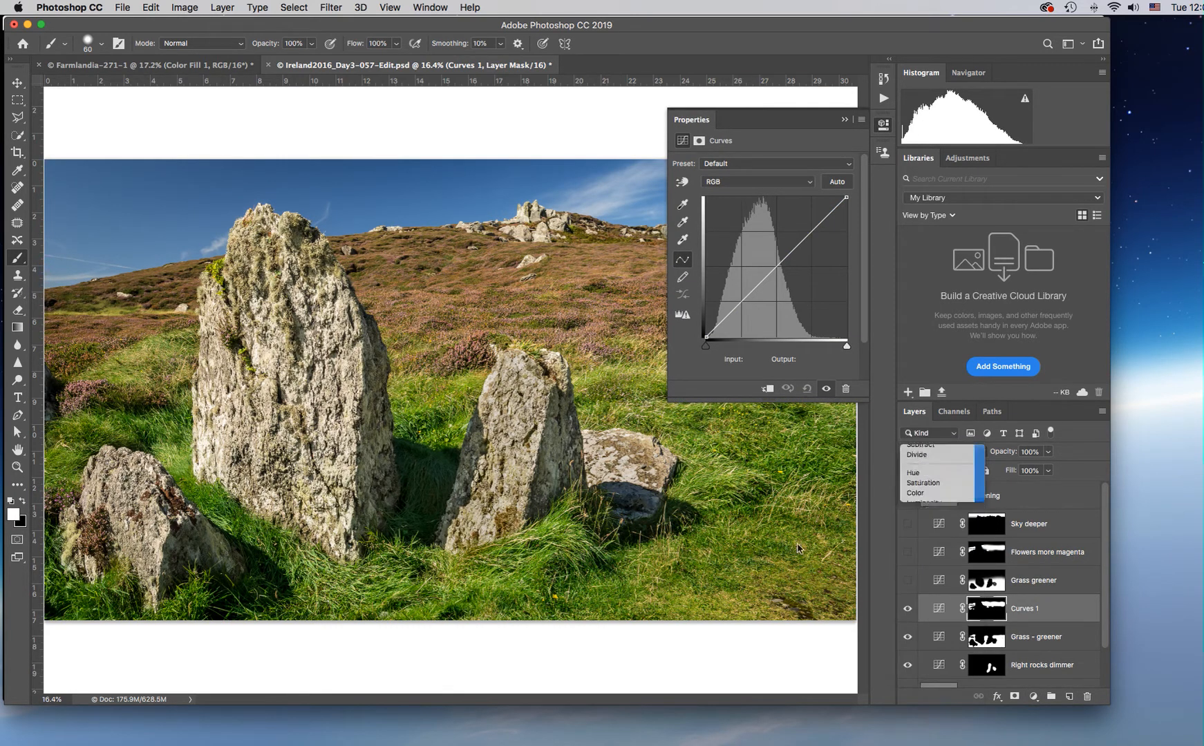
Lower the midpoint of the Green channel curve from input 127 to output 104.
click(775, 187)
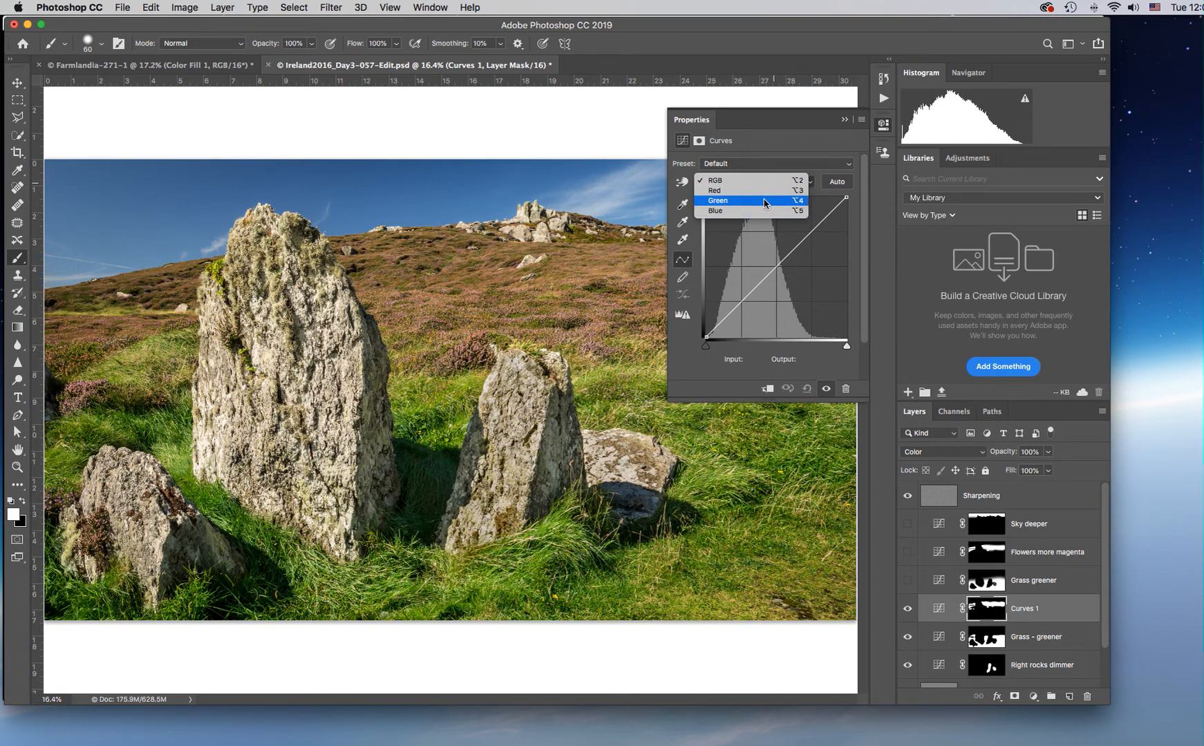
click(765, 201)
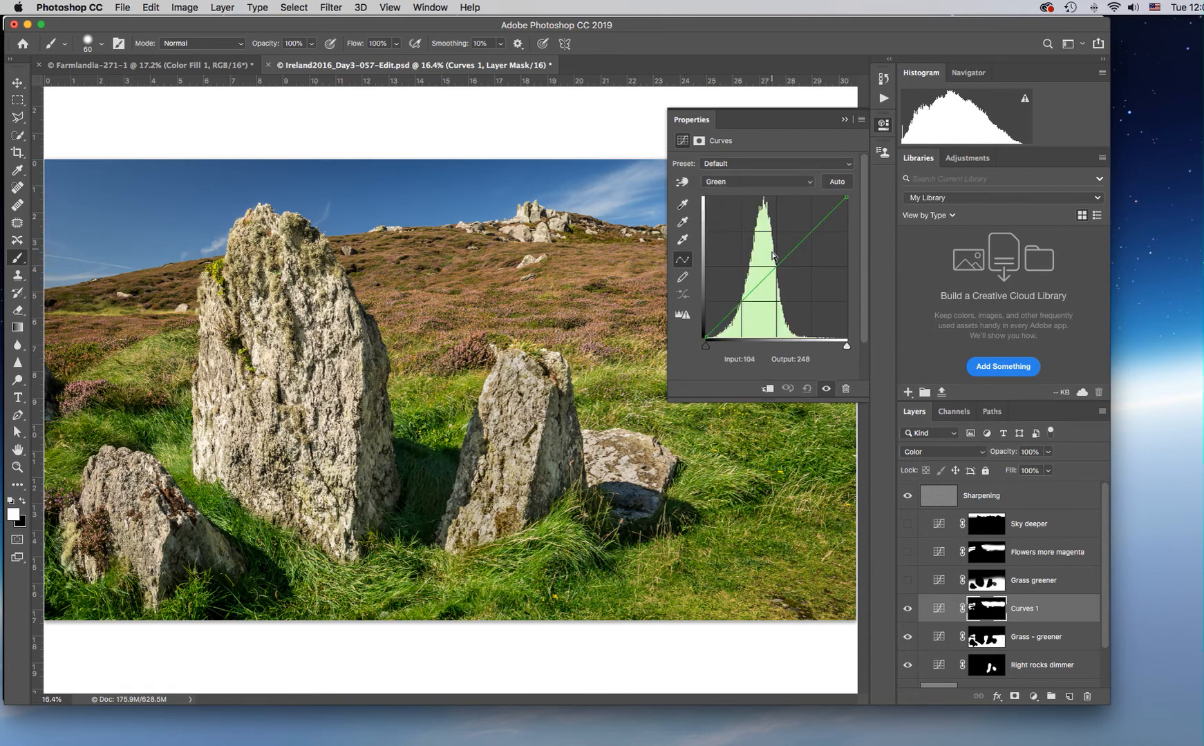
drag(778, 265, 776, 280)
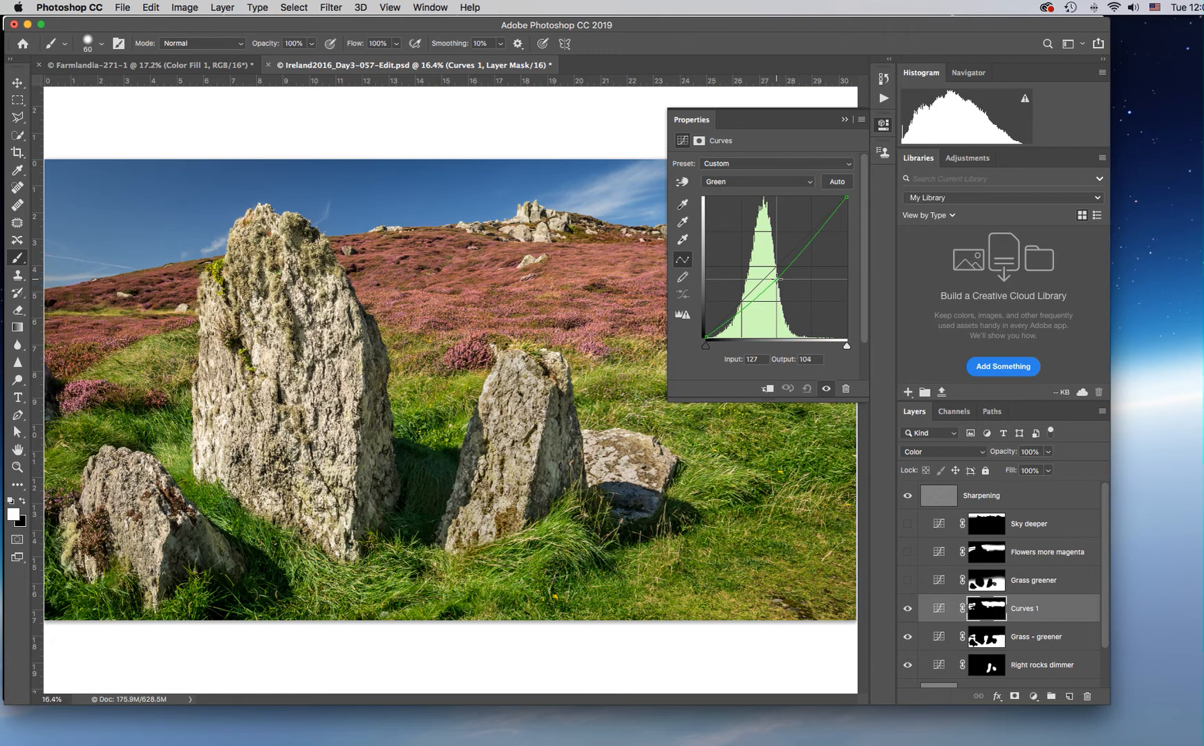
Try raising the Red channel curve at input 116 to output 141, and remove the added point.
click(781, 181)
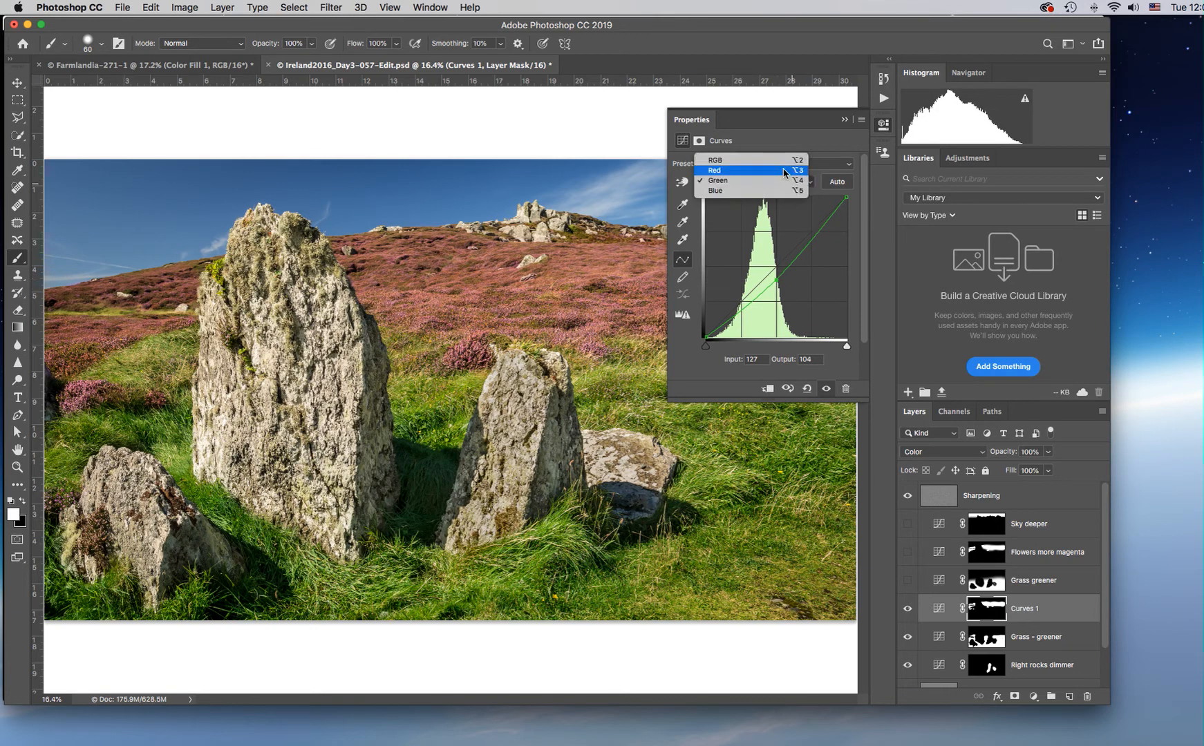
click(784, 171)
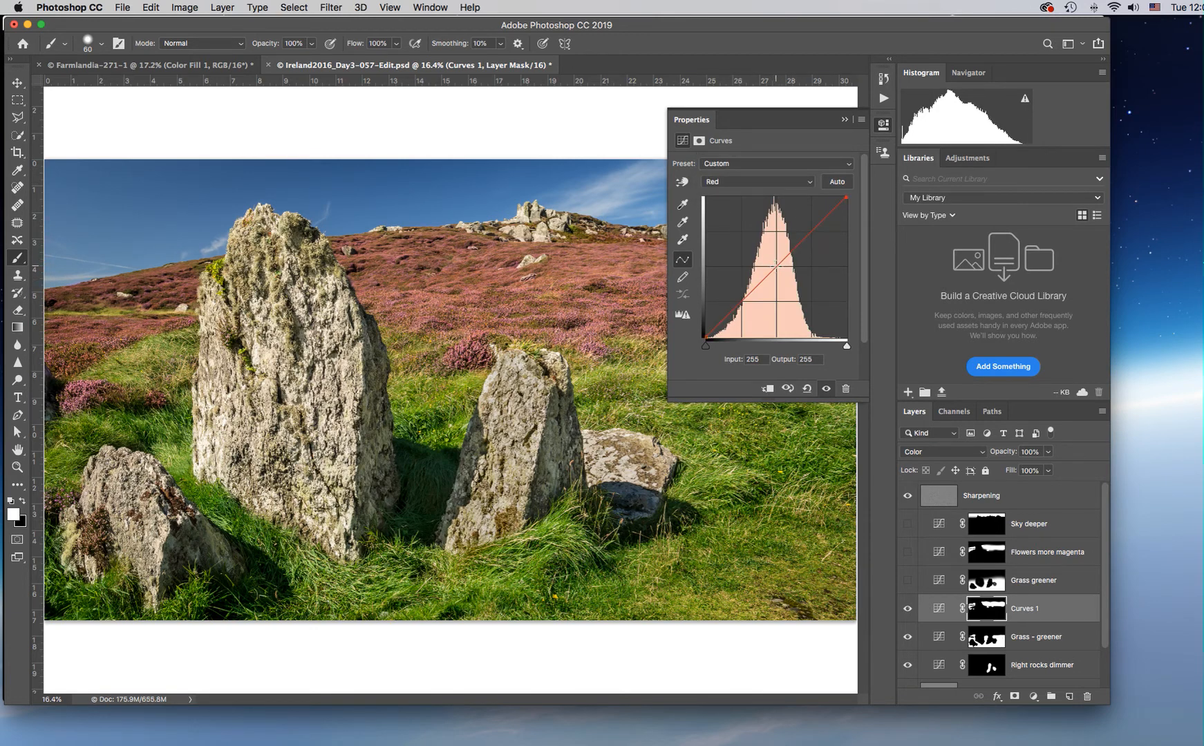
drag(773, 269, 769, 256)
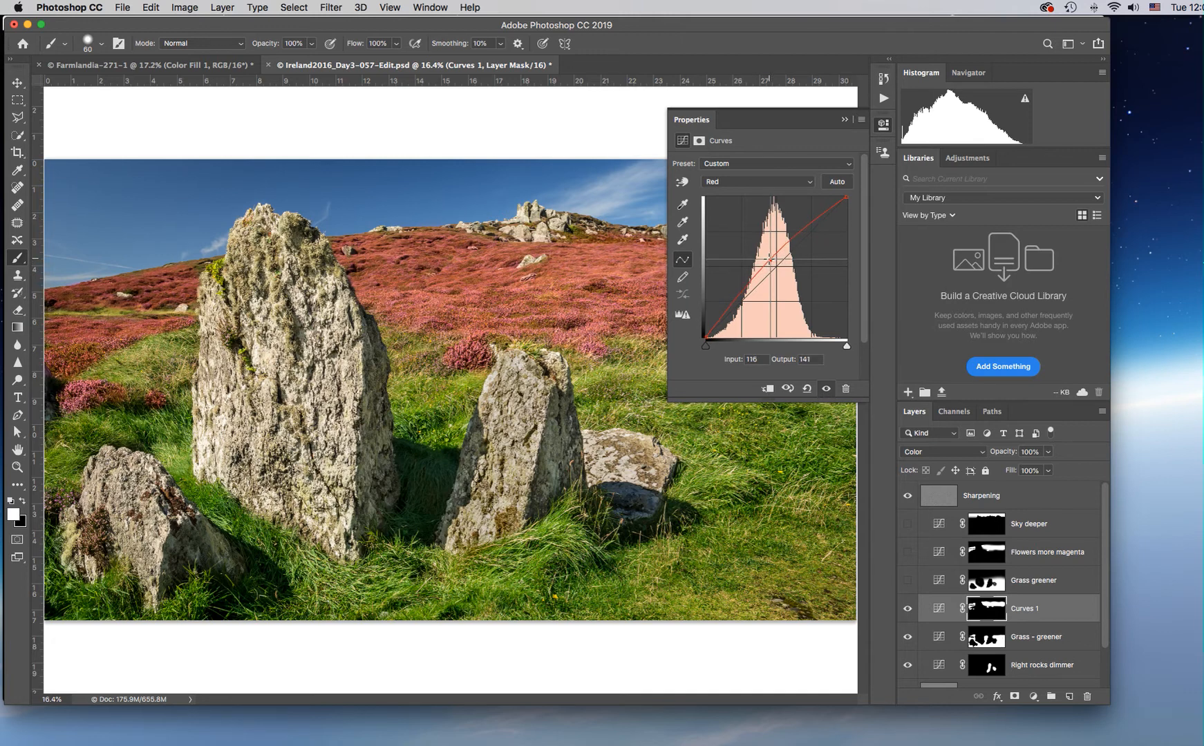
drag(770, 259, 854, 172)
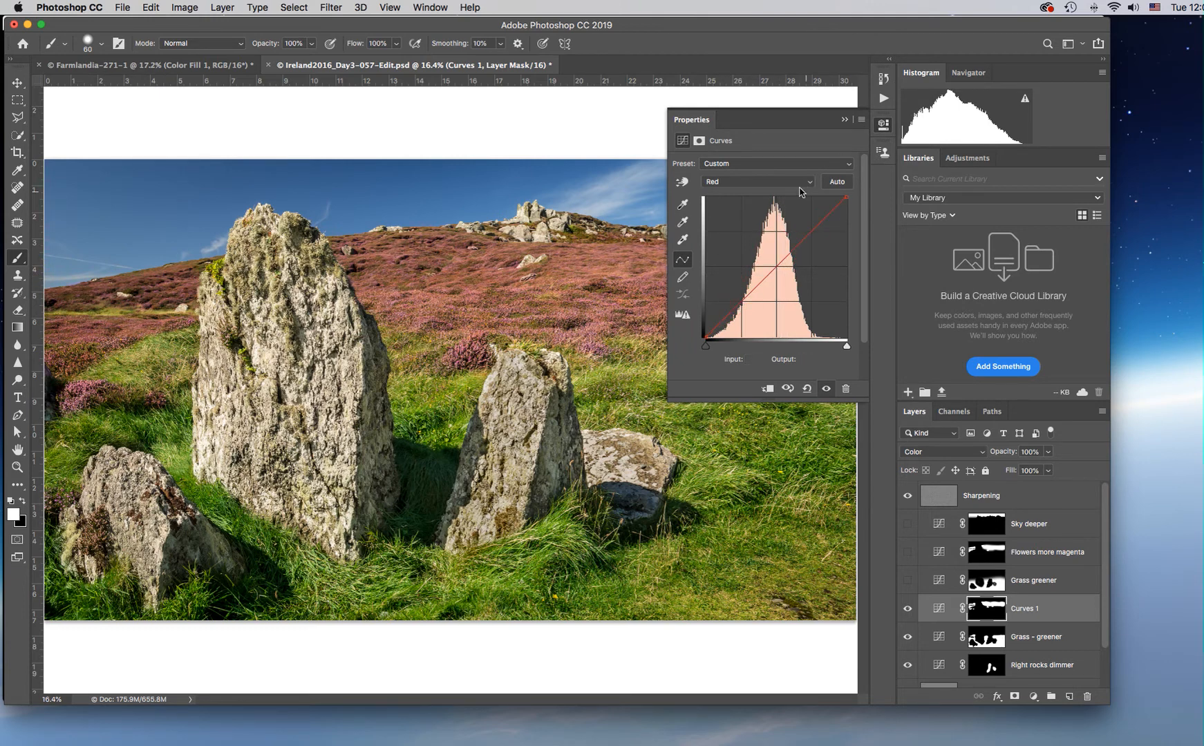
Try adjusting the midpoint of the Blue channel curve, and remove the added point.
click(792, 185)
click(791, 200)
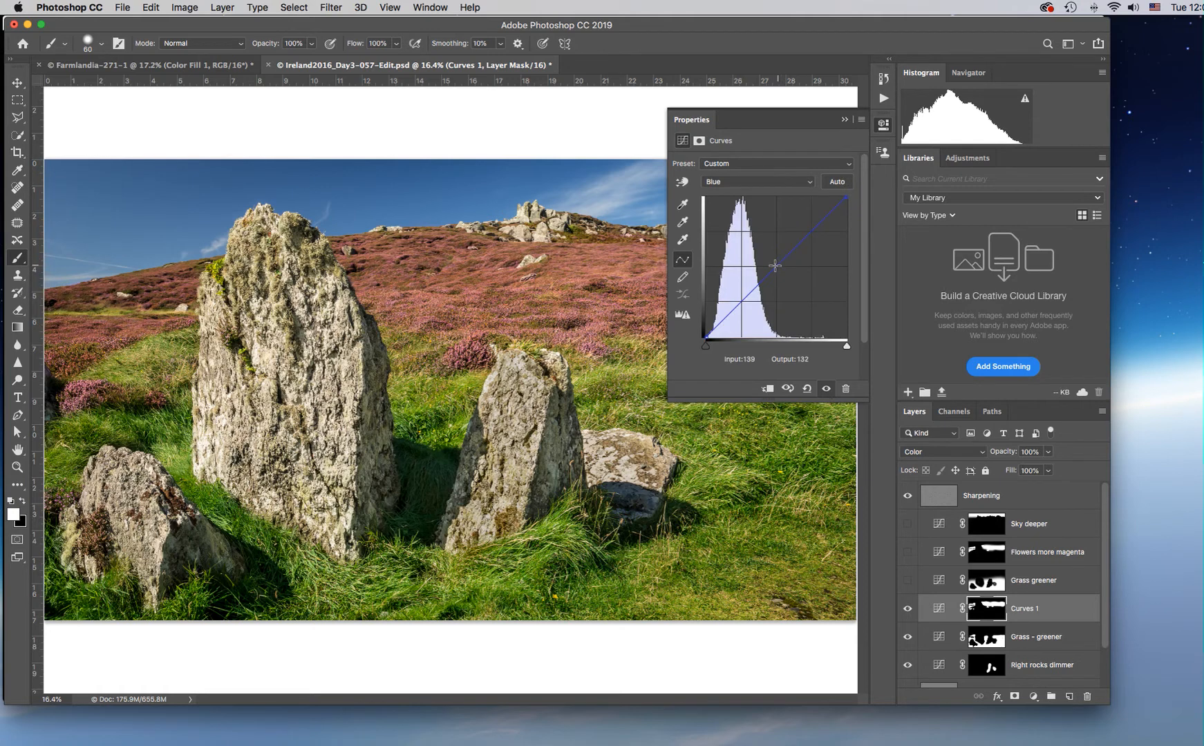
drag(778, 265, 864, 166)
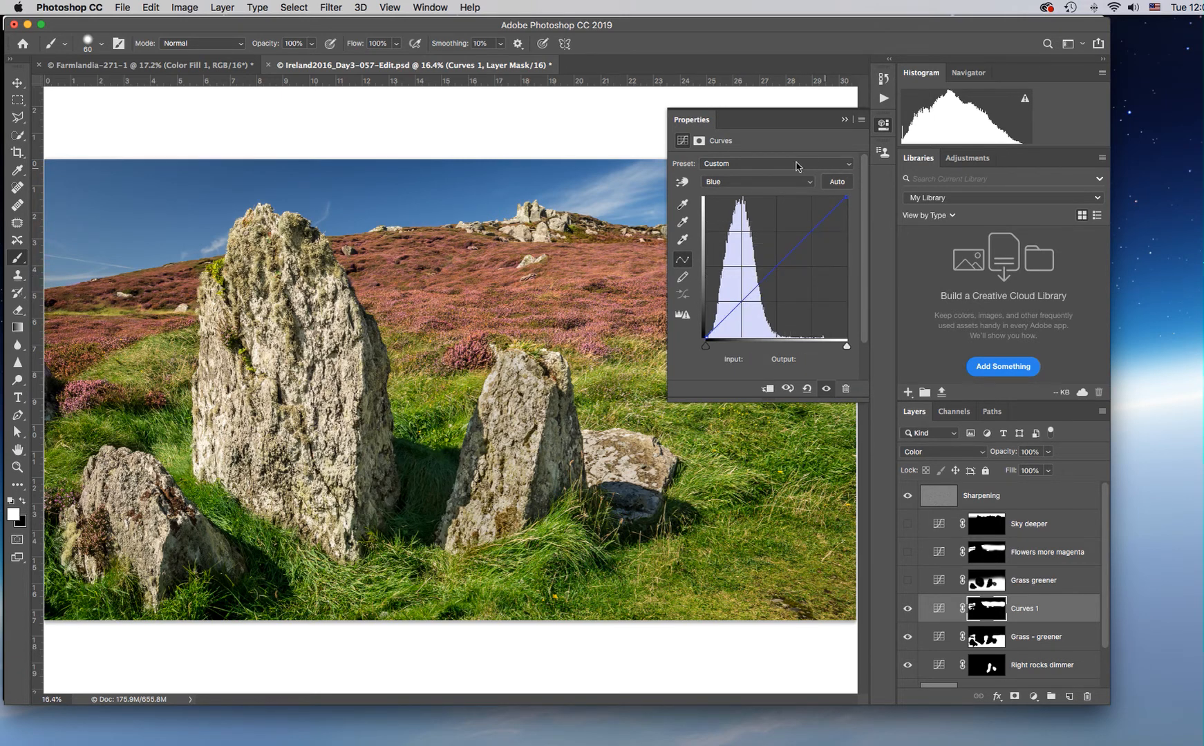
Collapse the curve settings and select the whole sky with the Quick Selection tool.
click(845, 120)
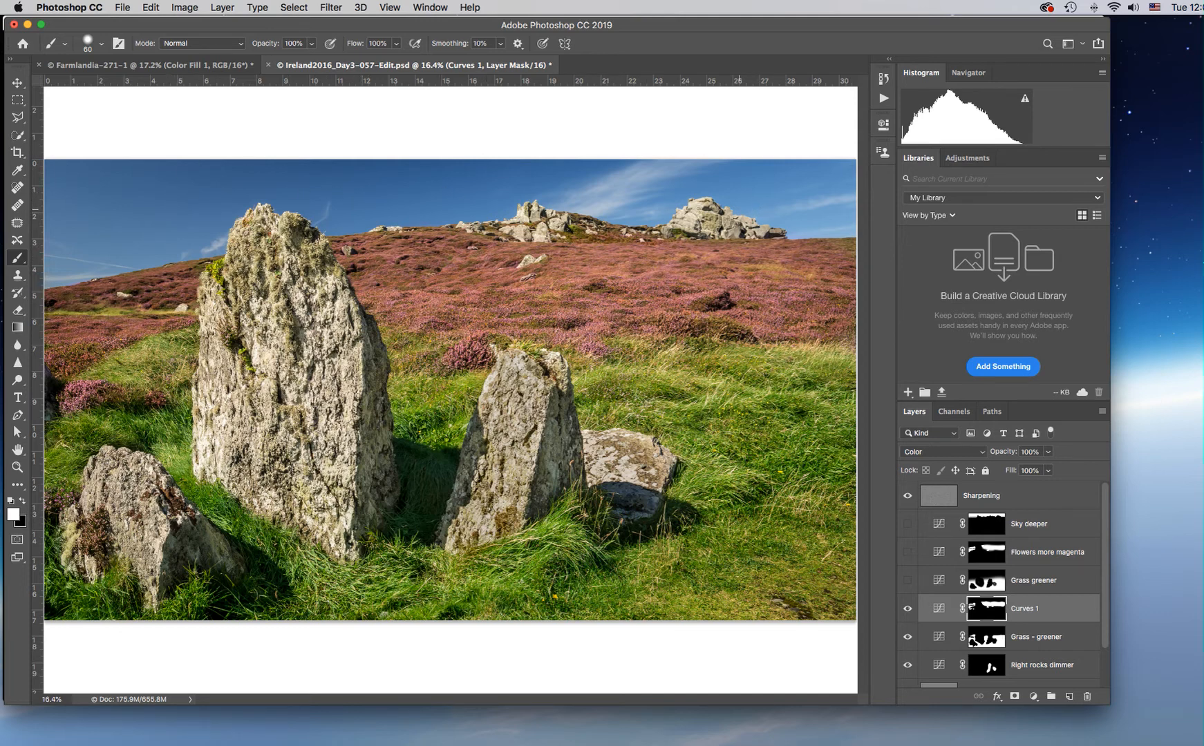
click(18, 135)
click(61, 136)
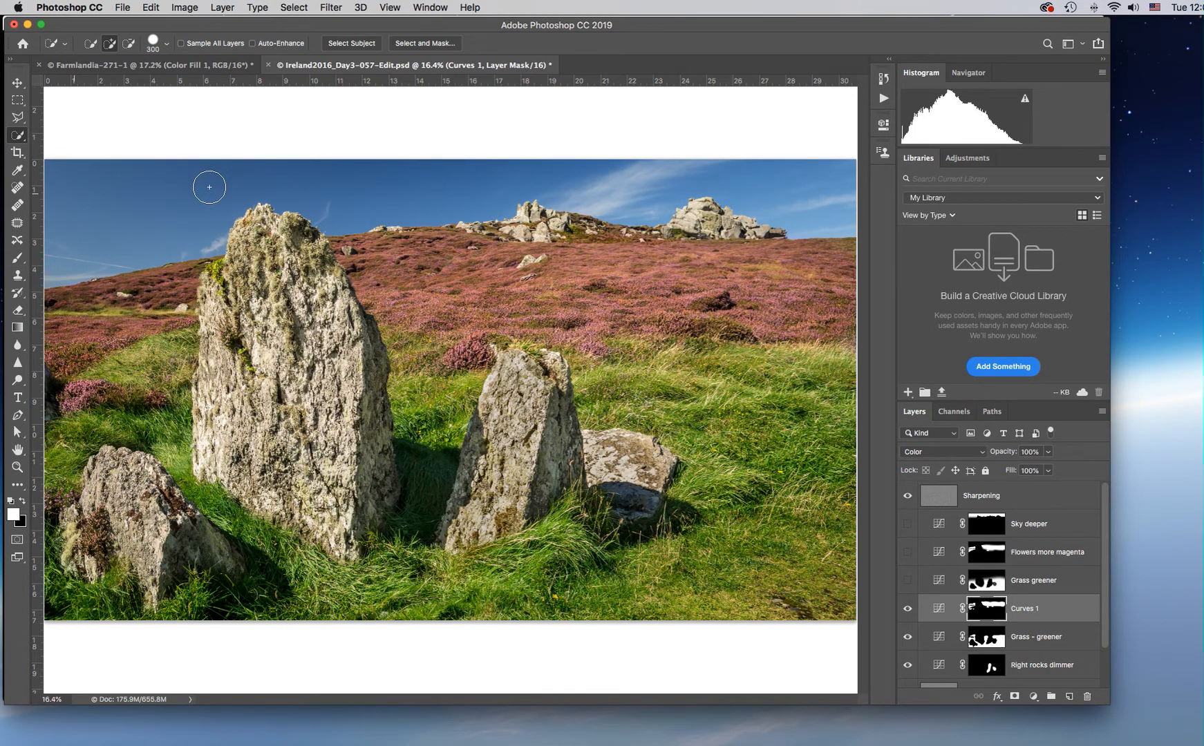
mouse_move(210, 187)
mouse_down()
mouse_move(279, 177)
mouse_move(261, 178)
mouse_up()
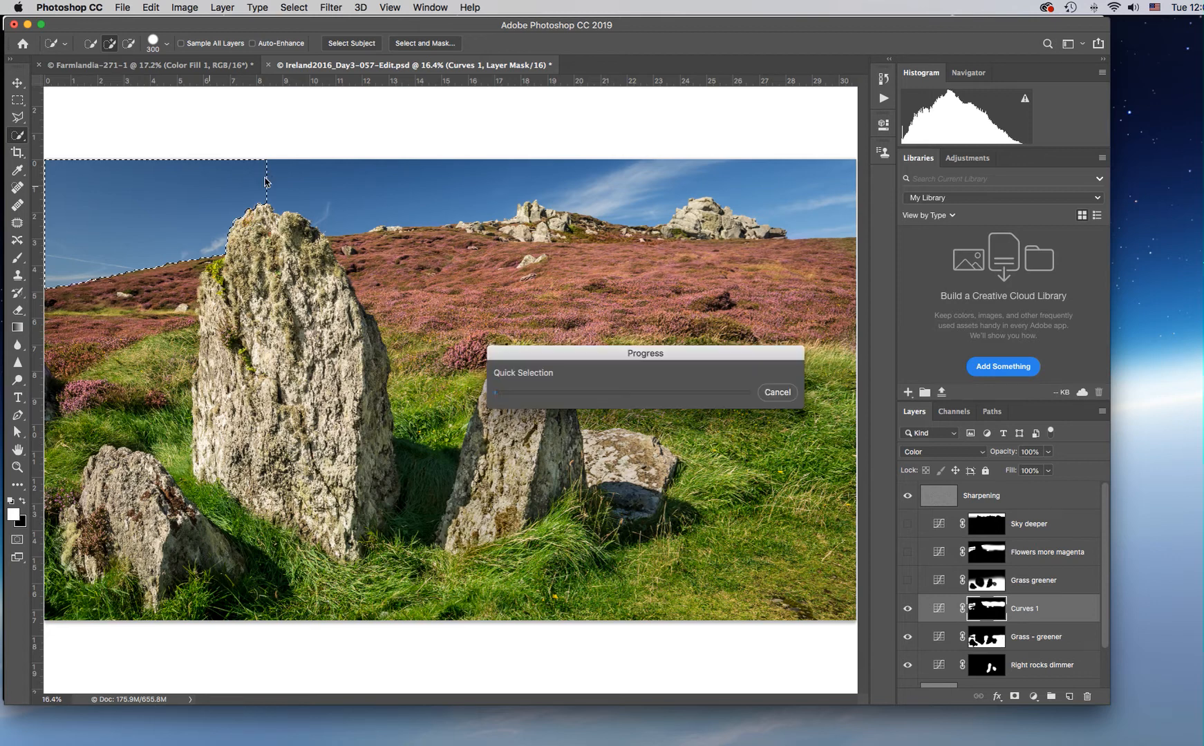
drag(265, 179, 604, 178)
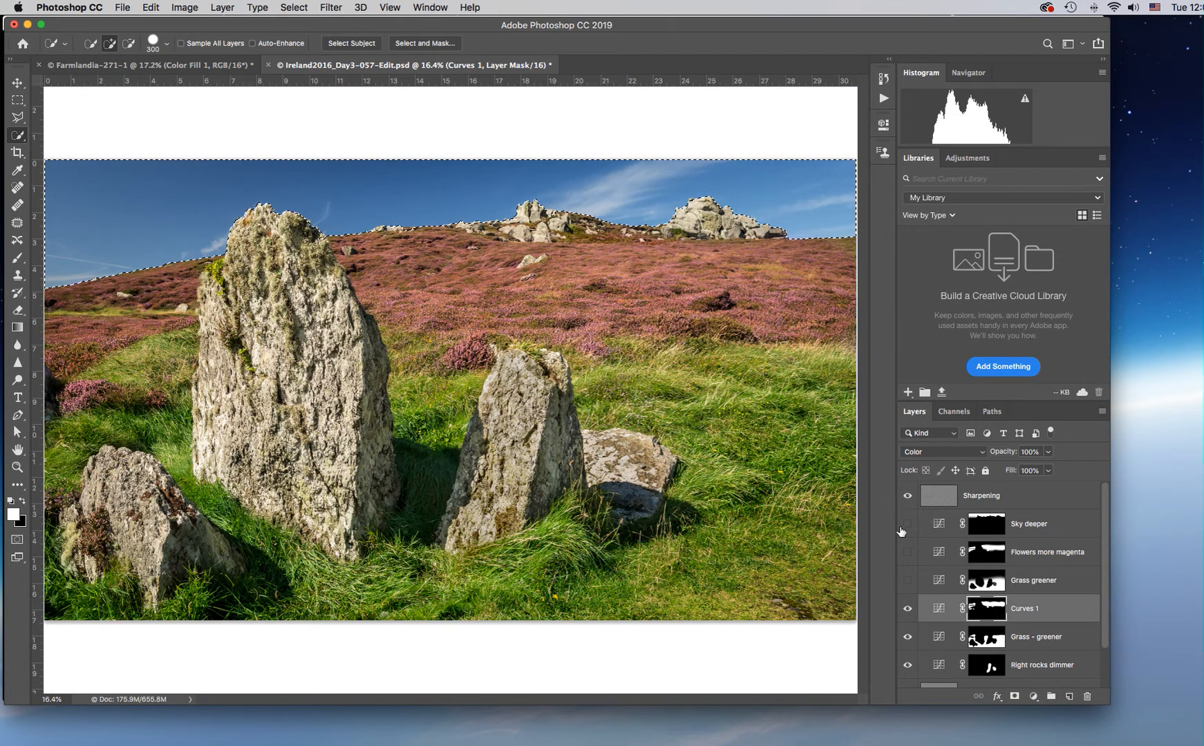
Add a Curves adjustment layer from the sky selection and switch it to the Blue channel.
click(1034, 696)
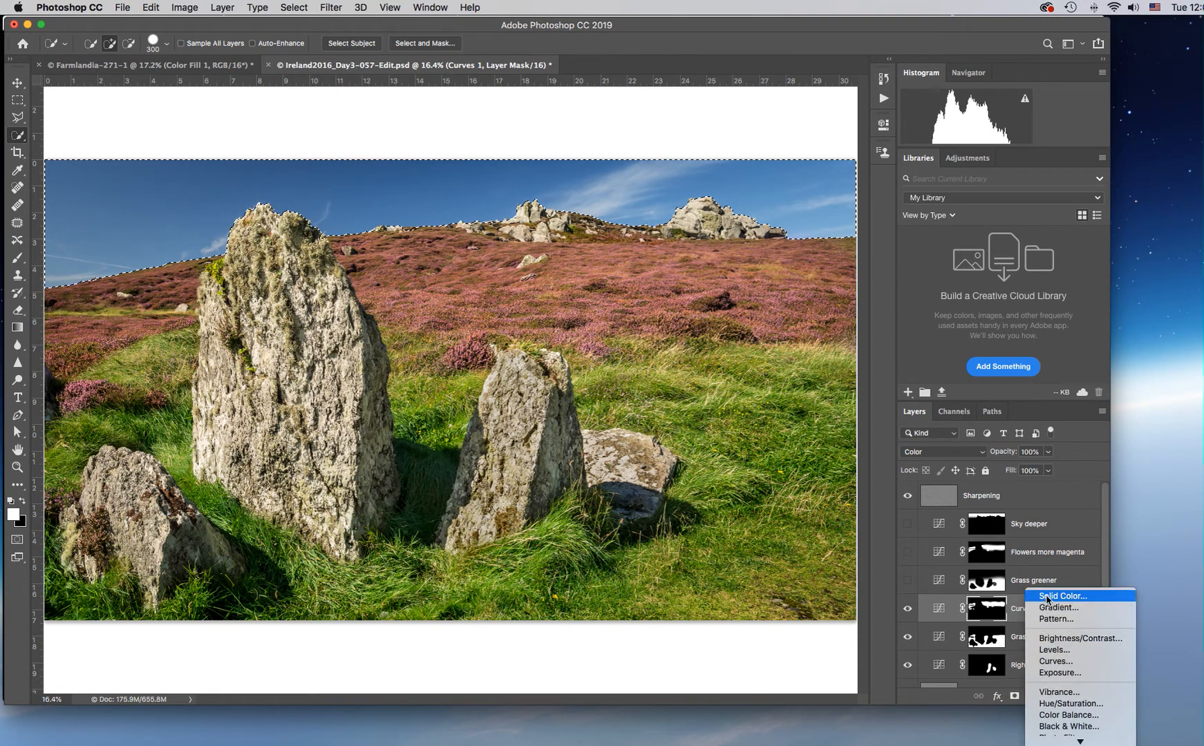
click(1052, 662)
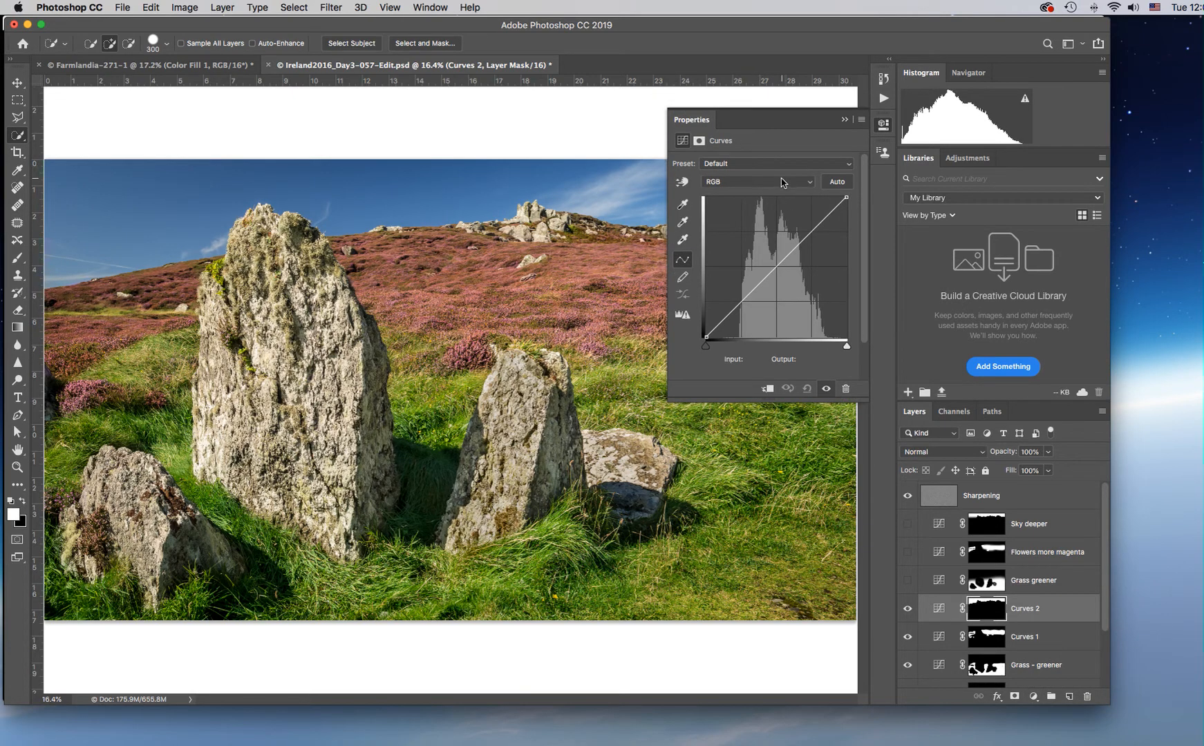
click(782, 182)
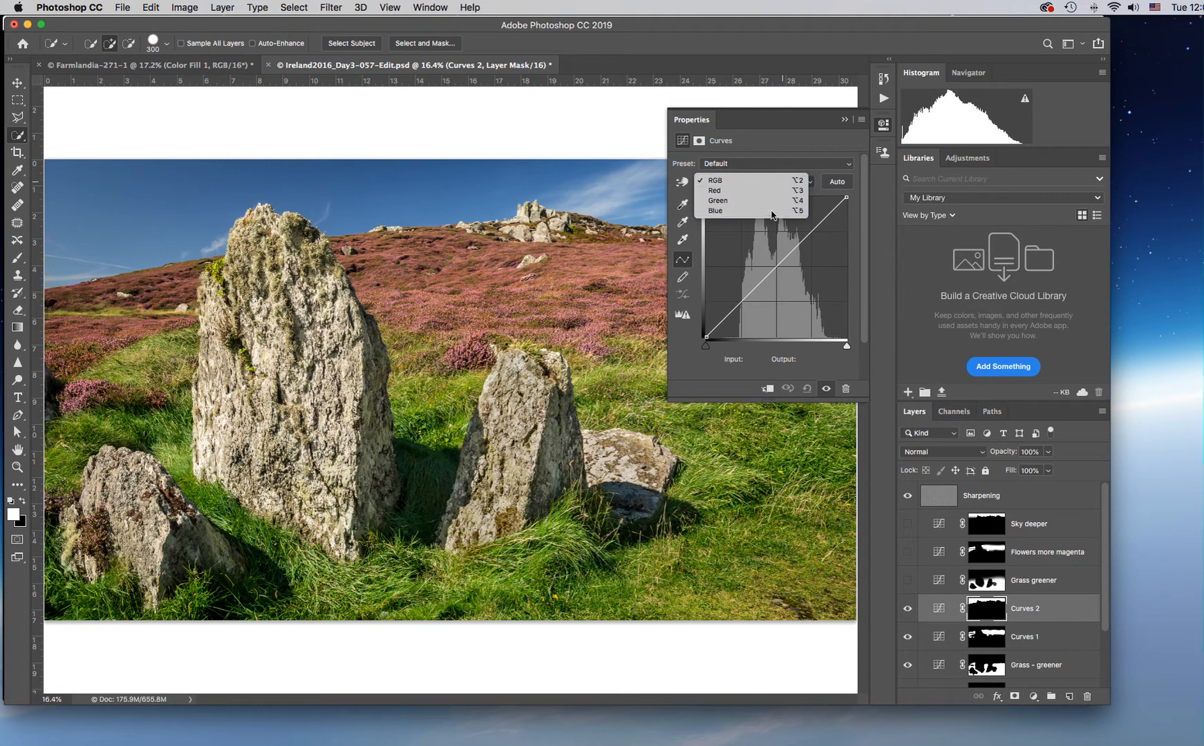
click(772, 211)
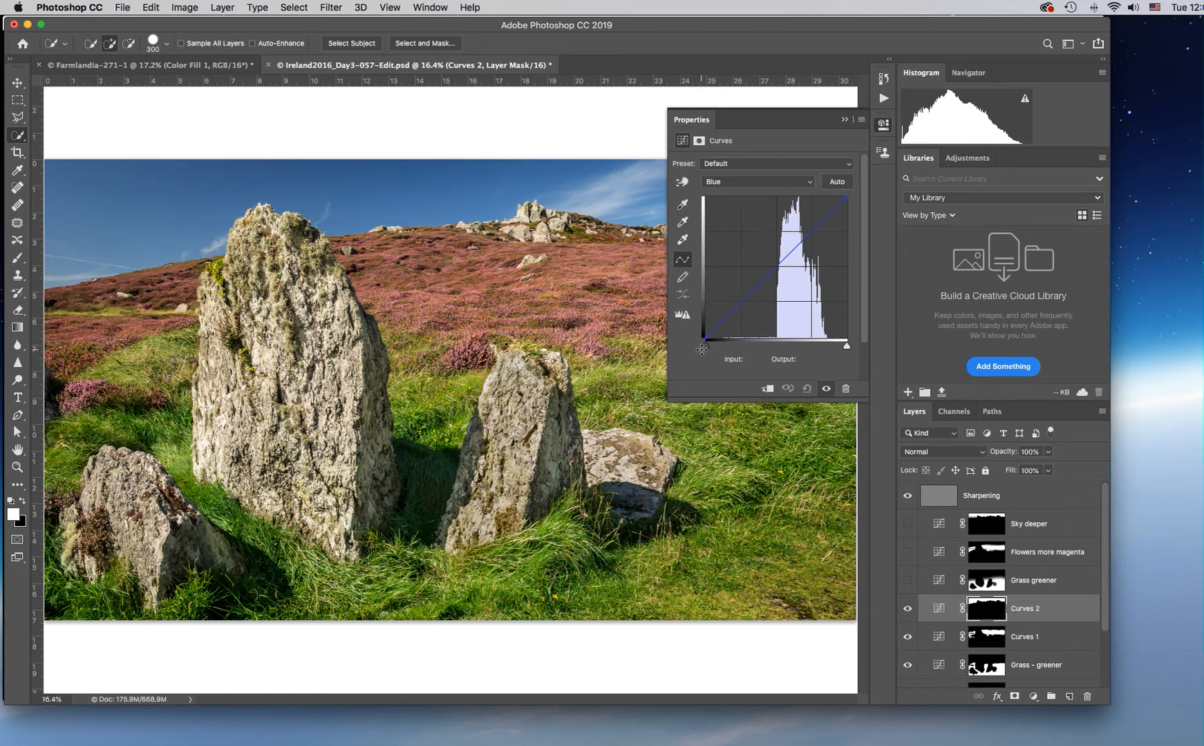
Move the Blue curve's black point to input 23 and set the sky Curves layer's blend mode to Color.
drag(704, 351, 719, 355)
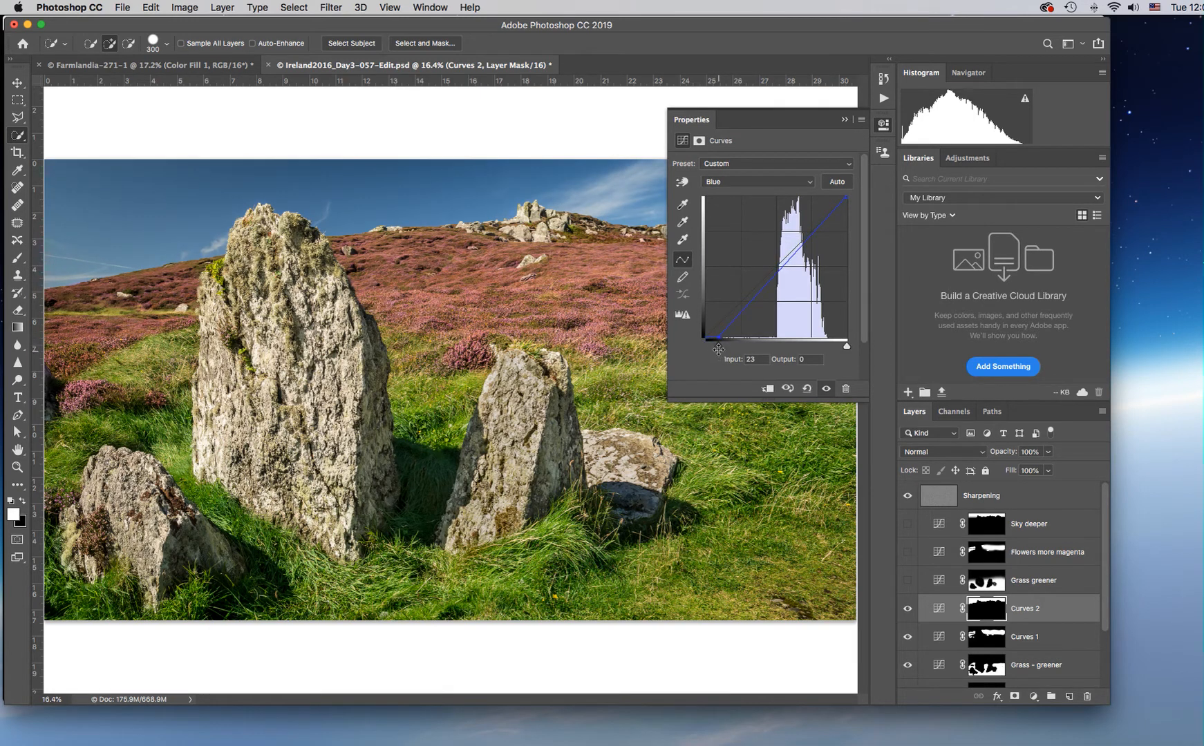
click(969, 452)
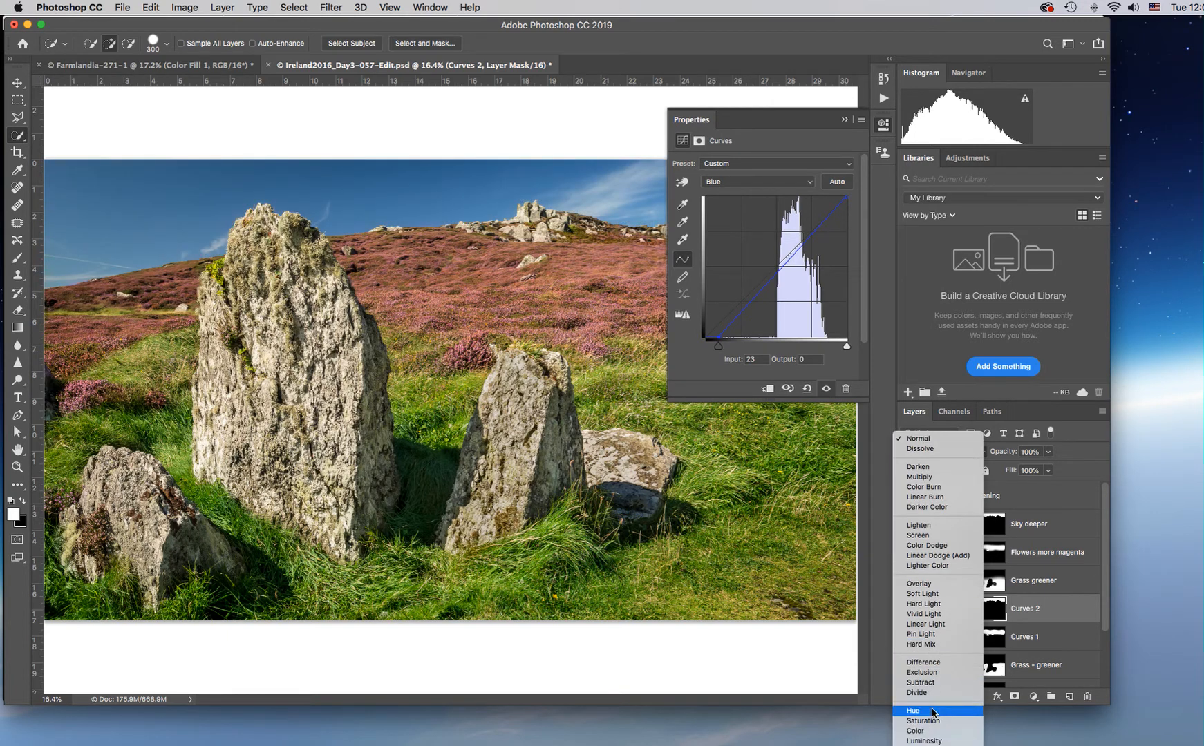
click(930, 731)
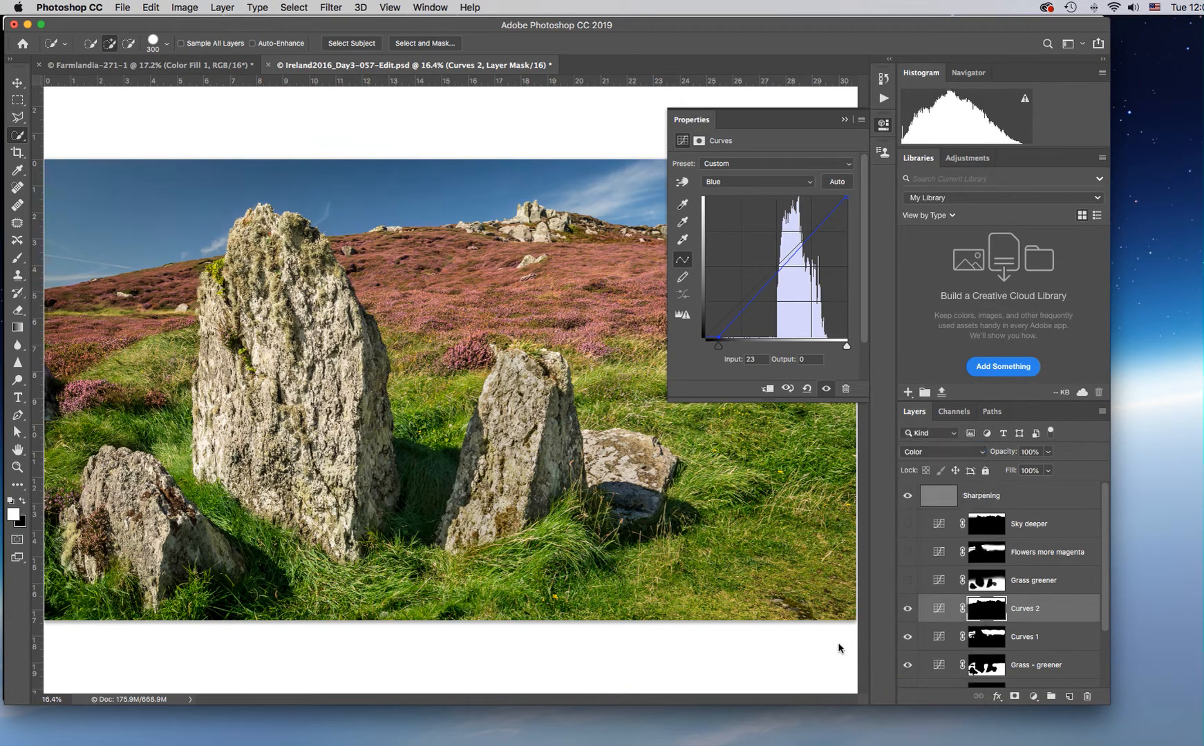
Raise the Blue curve's midpoint at input 126 to output 140 and return its black point to input 0.
click(781, 266)
drag(781, 267, 776, 258)
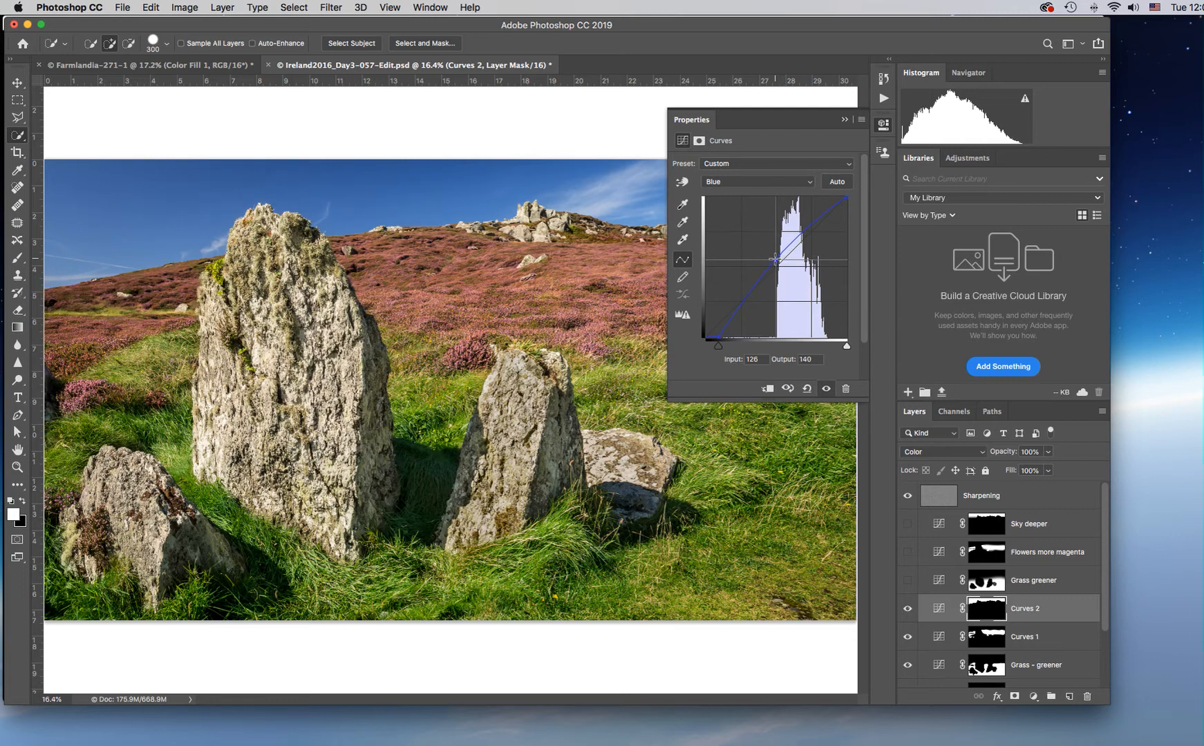
drag(718, 349, 704, 356)
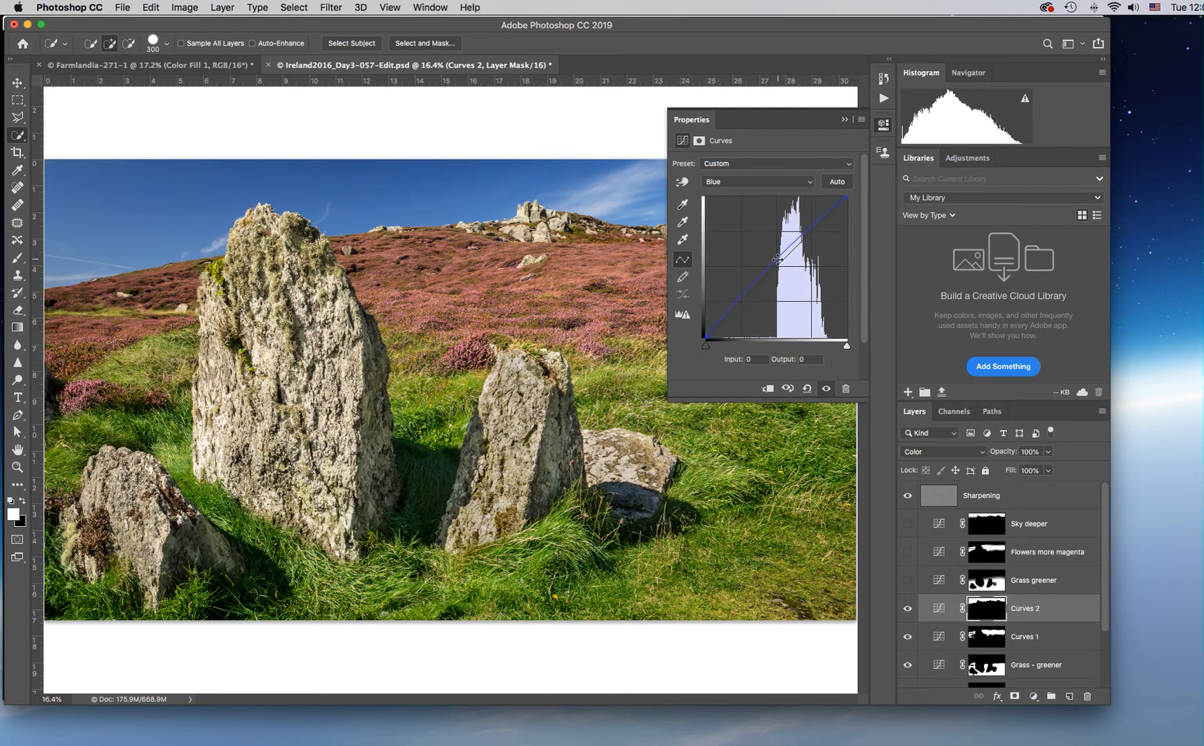
Adjust the Blue curve's midpoint to input 117, output 144, and switch the sky curve to the RGB channel.
drag(775, 260, 772, 258)
click(793, 183)
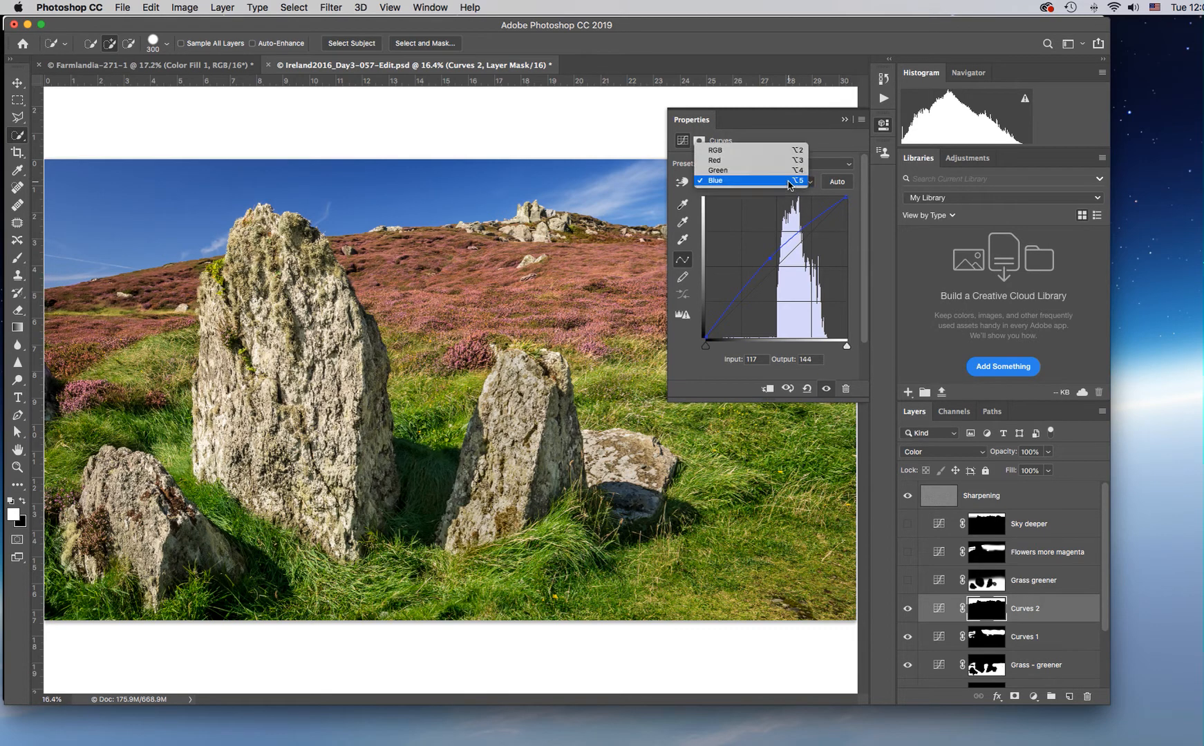
click(776, 153)
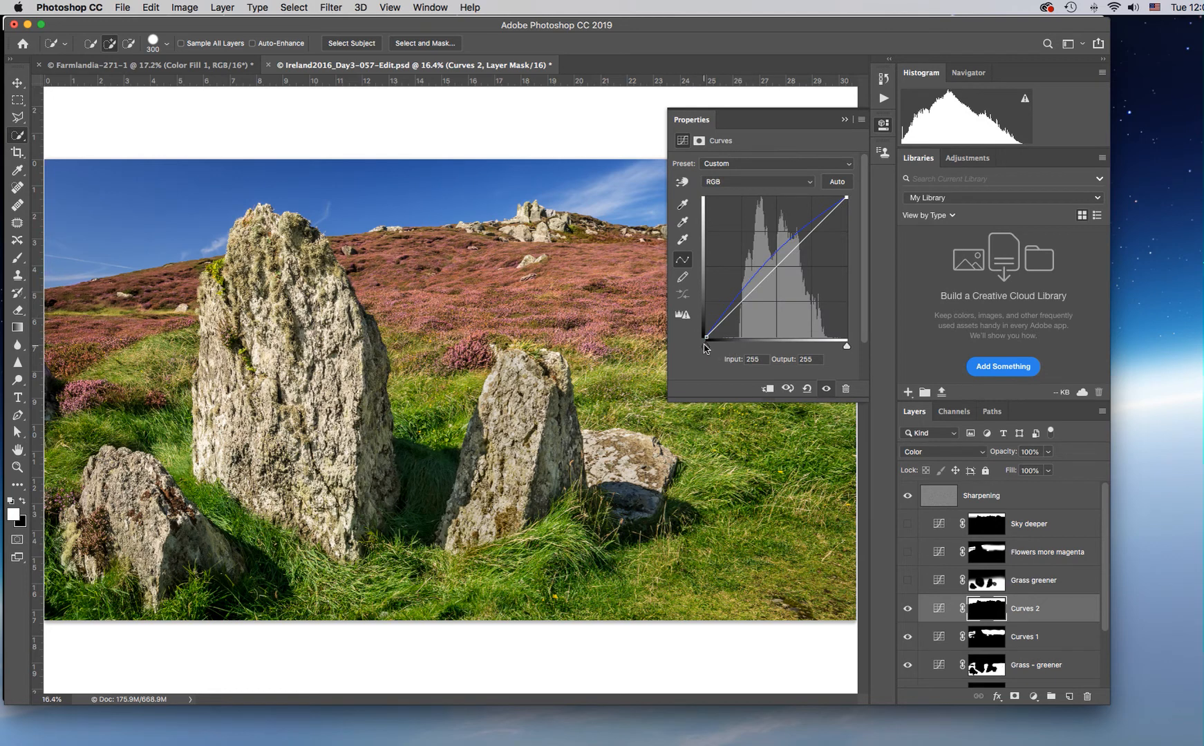
Try a midpoint on the RGB curve, remove it, and set the sky Curves layer's blend mode to Normal.
click(707, 337)
drag(778, 265, 856, 158)
click(952, 456)
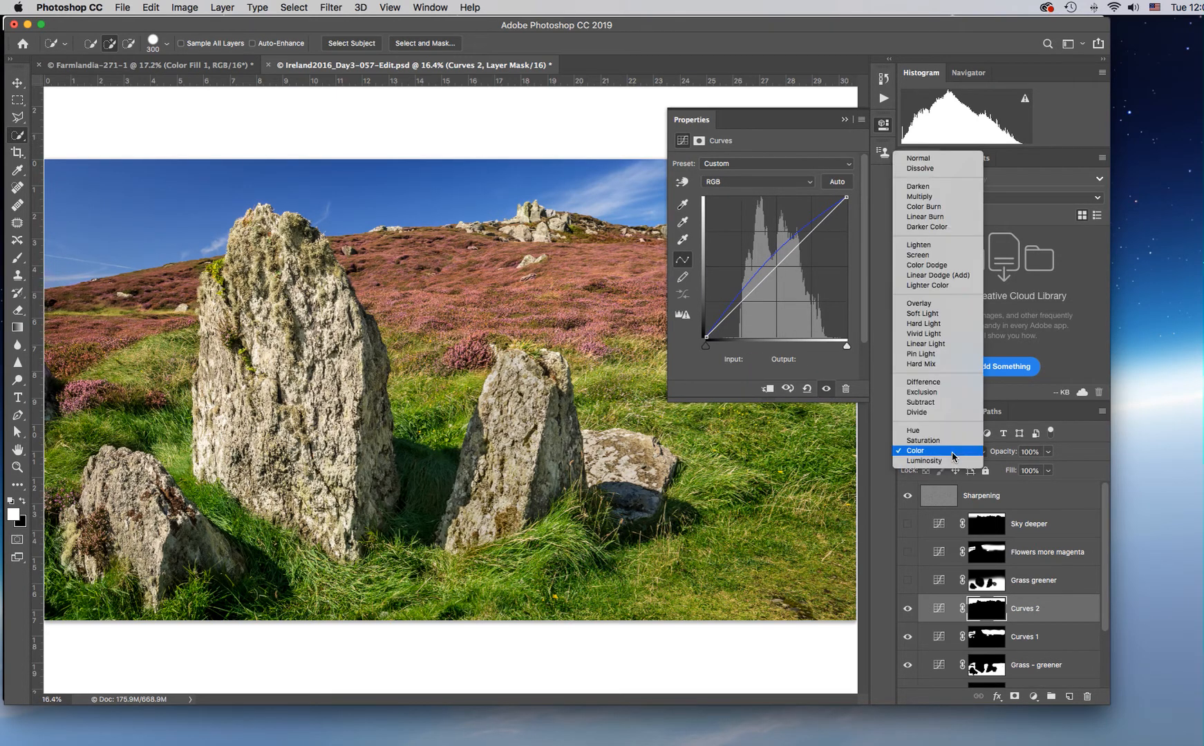
click(958, 163)
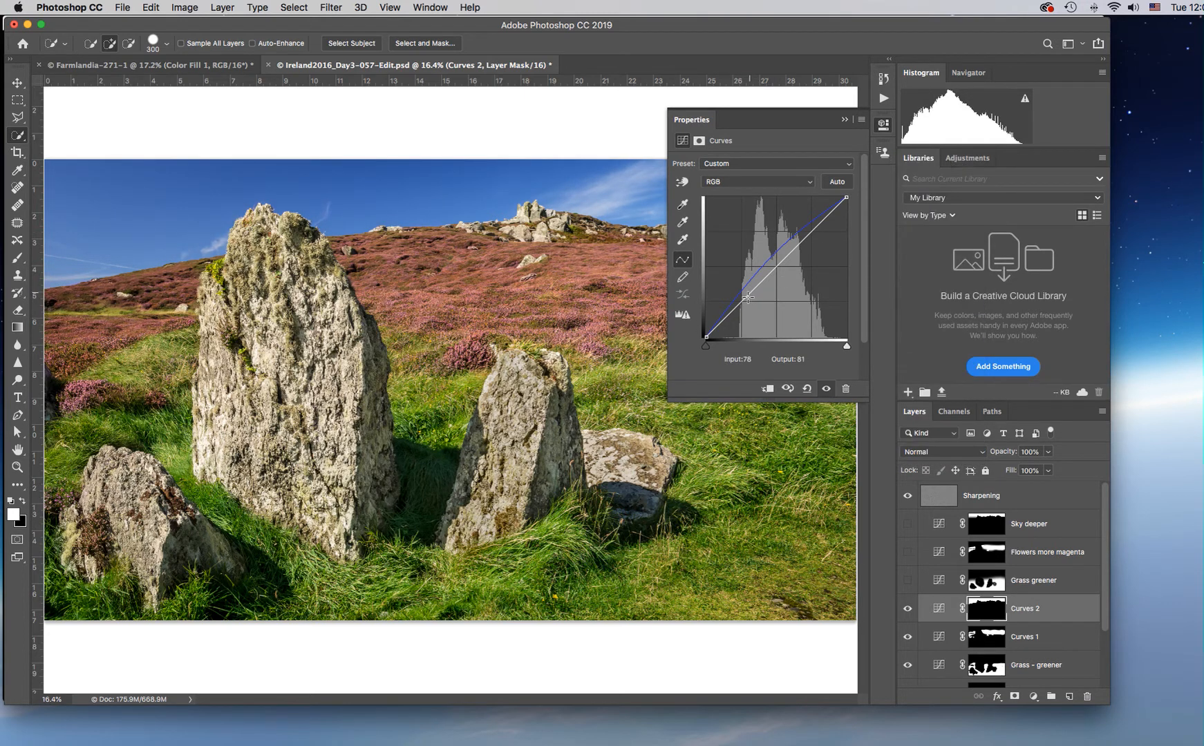
Darken the sky by moving the RGB curve's black point slightly inward and placing a midtone point at input 109, output 88.
click(705, 336)
drag(706, 337, 716, 336)
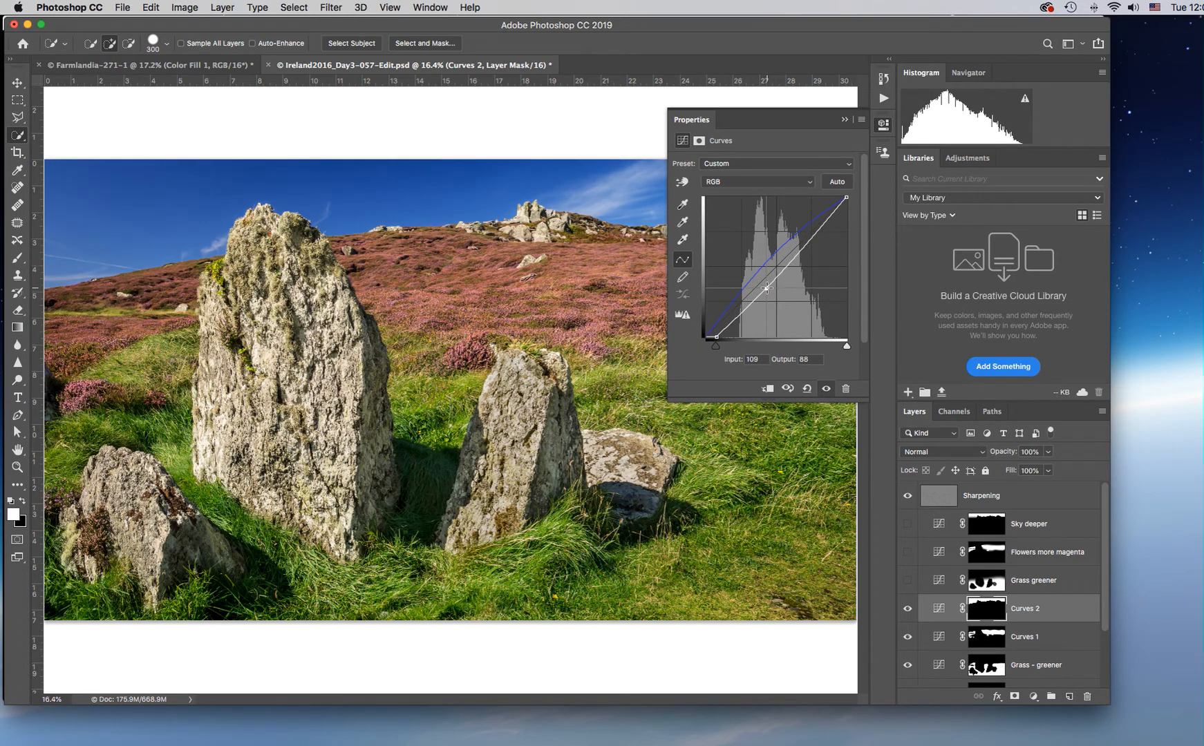
click(767, 289)
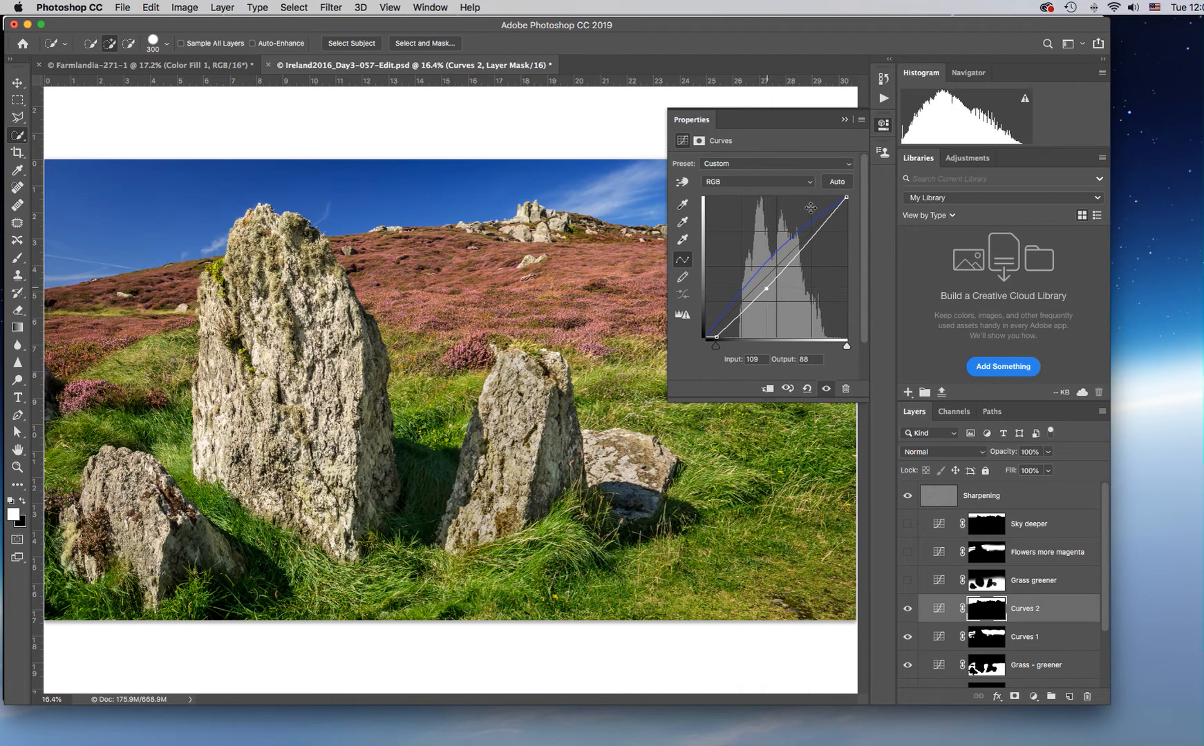
click(844, 120)
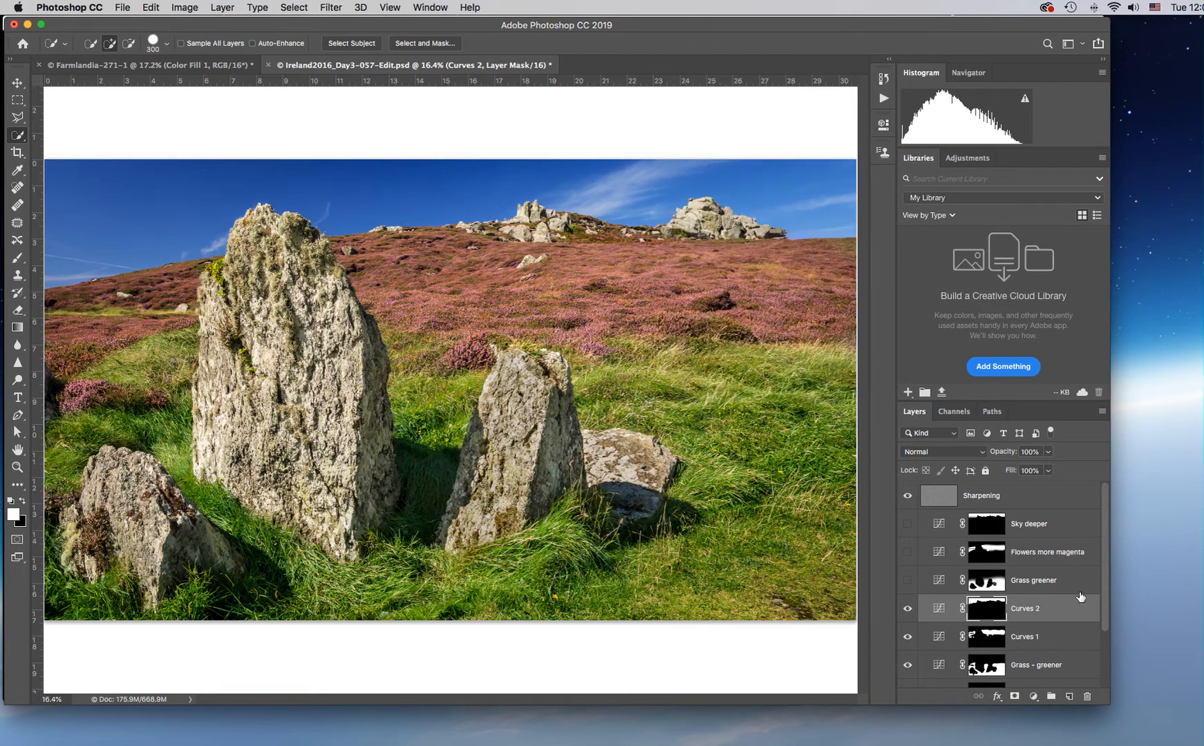
Rename the Curves 1 layer as "Flowers - Magenta".
double_click(1025, 637)
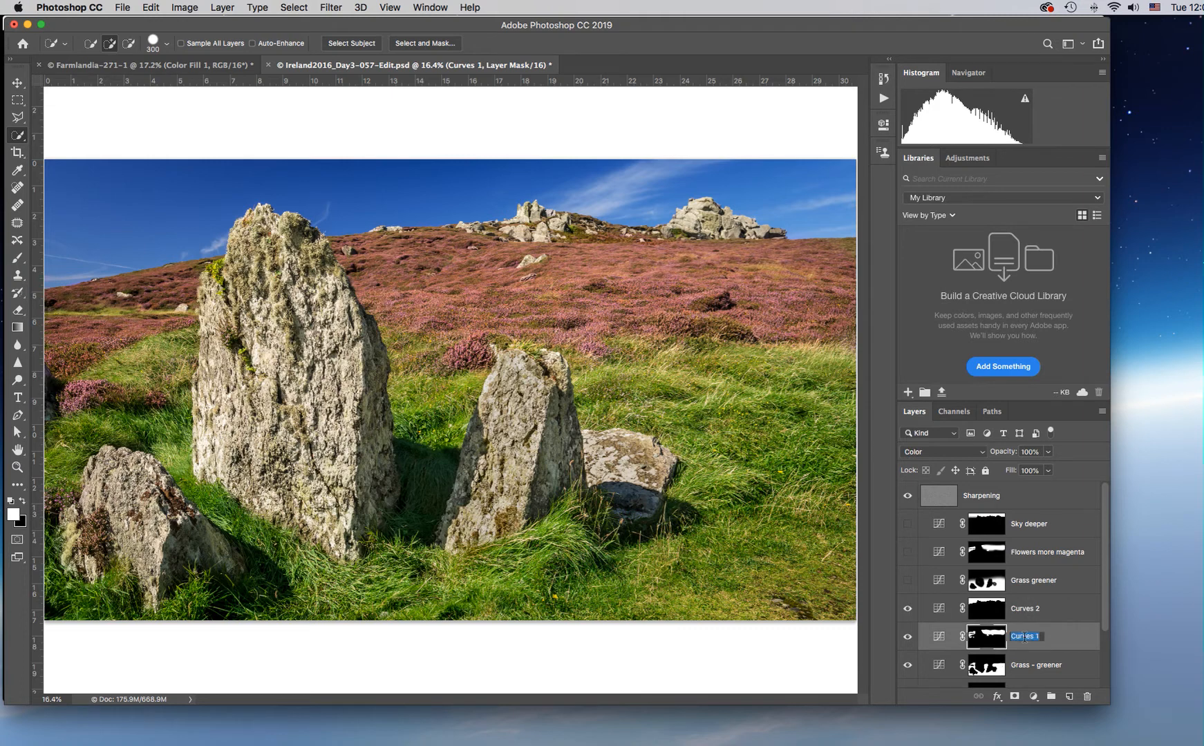
text(Flower)
text(s - Magenta)
key(Return)
Rename the Curves 2 layer as "Sky - deeper blue".
double_click(1028, 608)
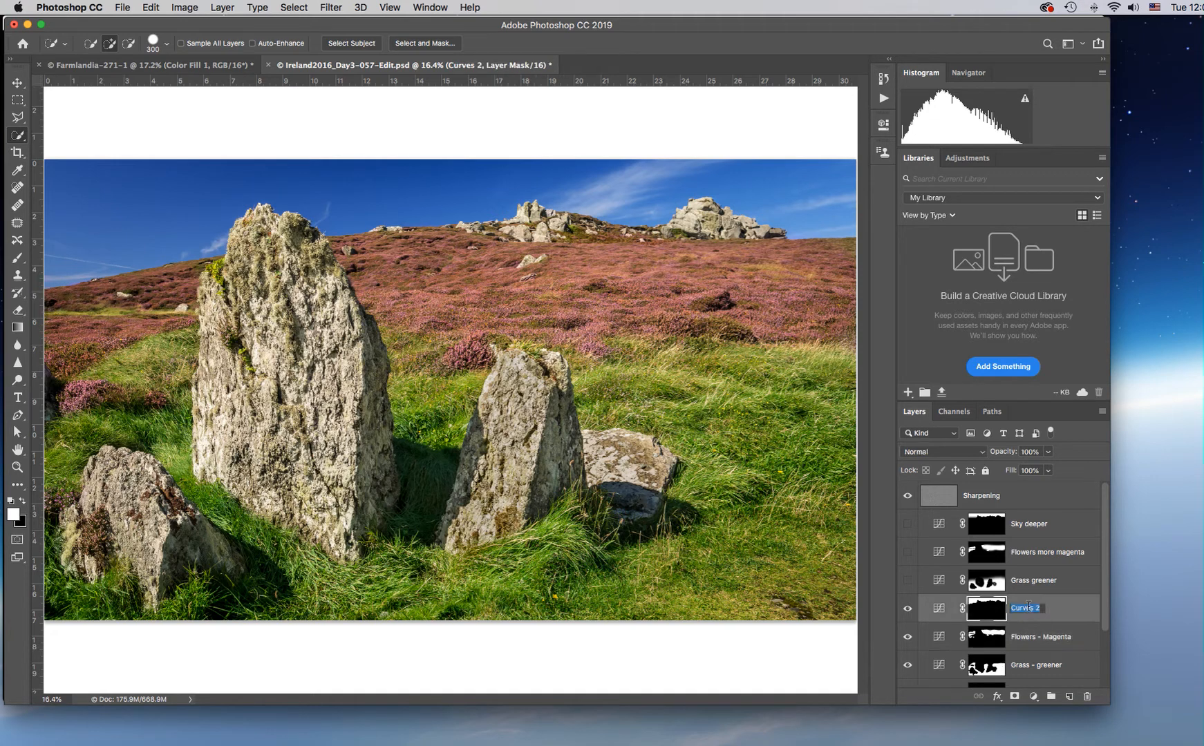
text(Sky - deeper blue)
key(Return)
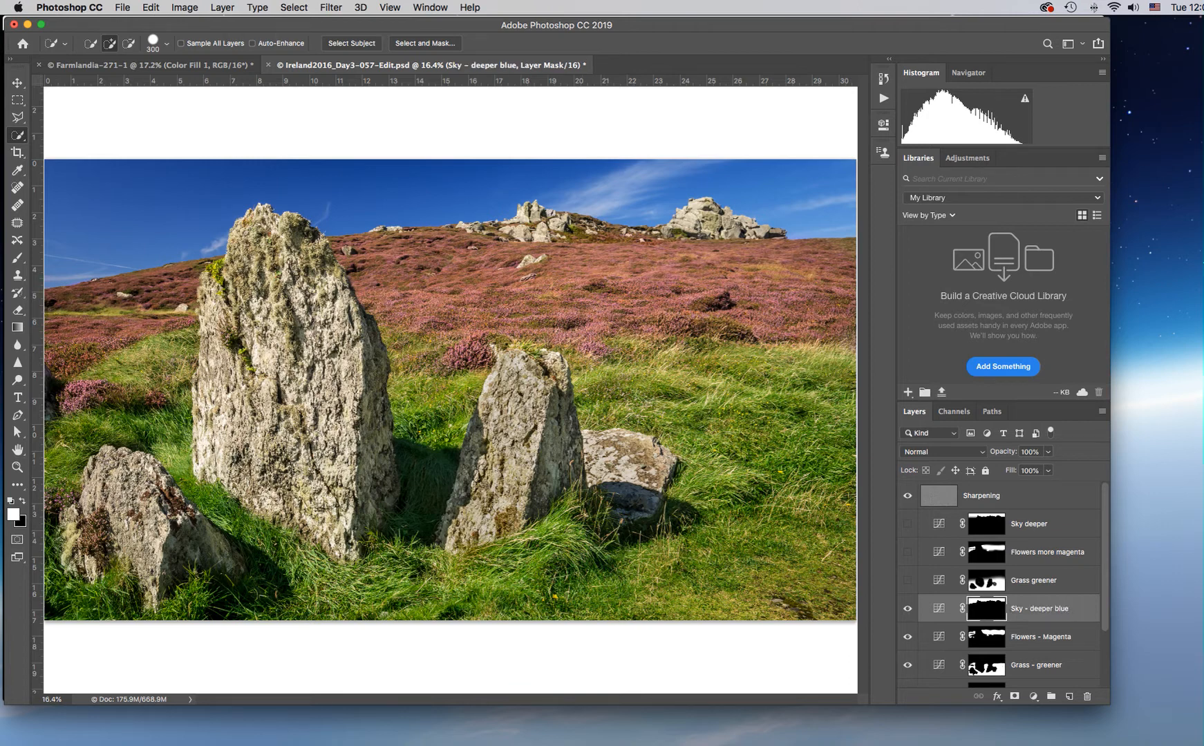